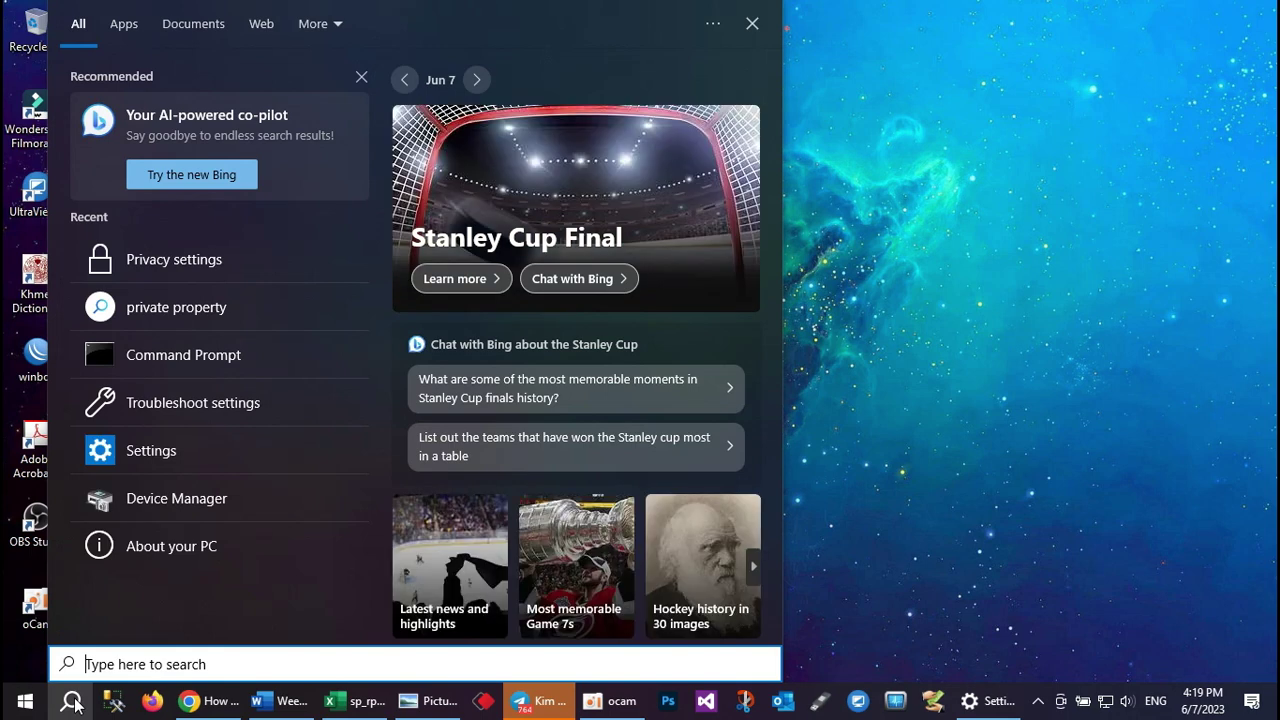
text(set)
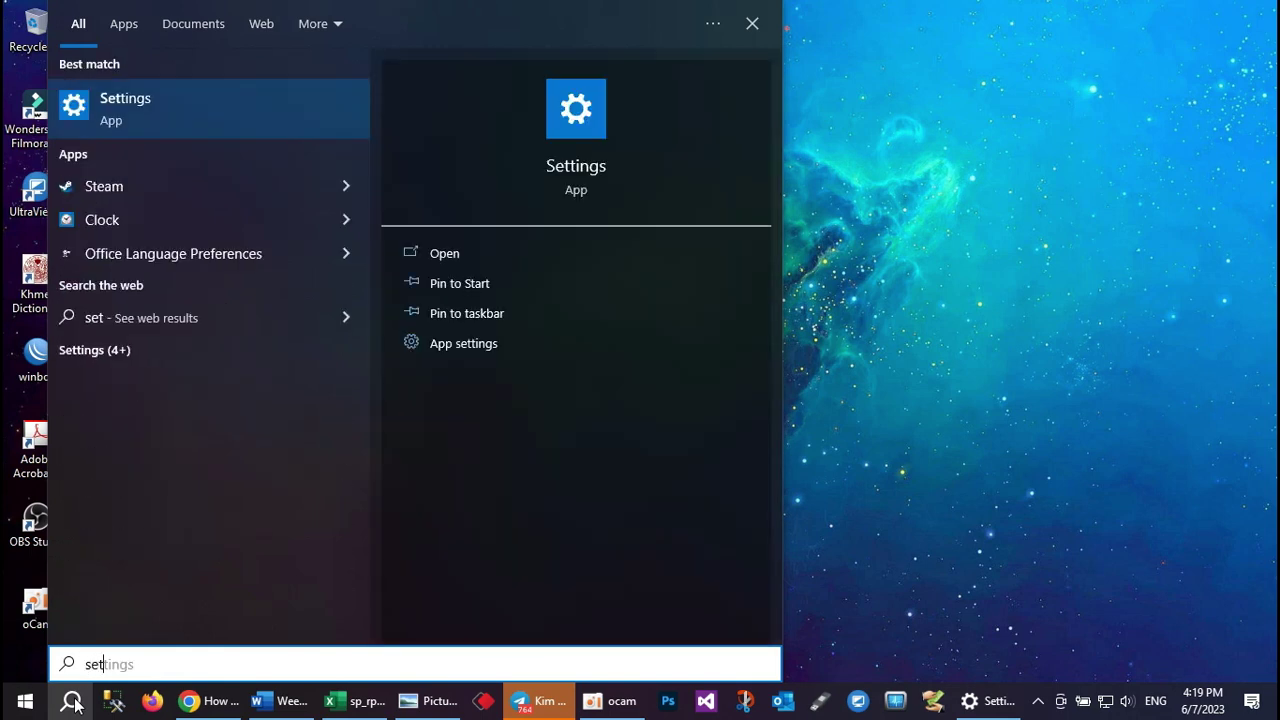
text(t)
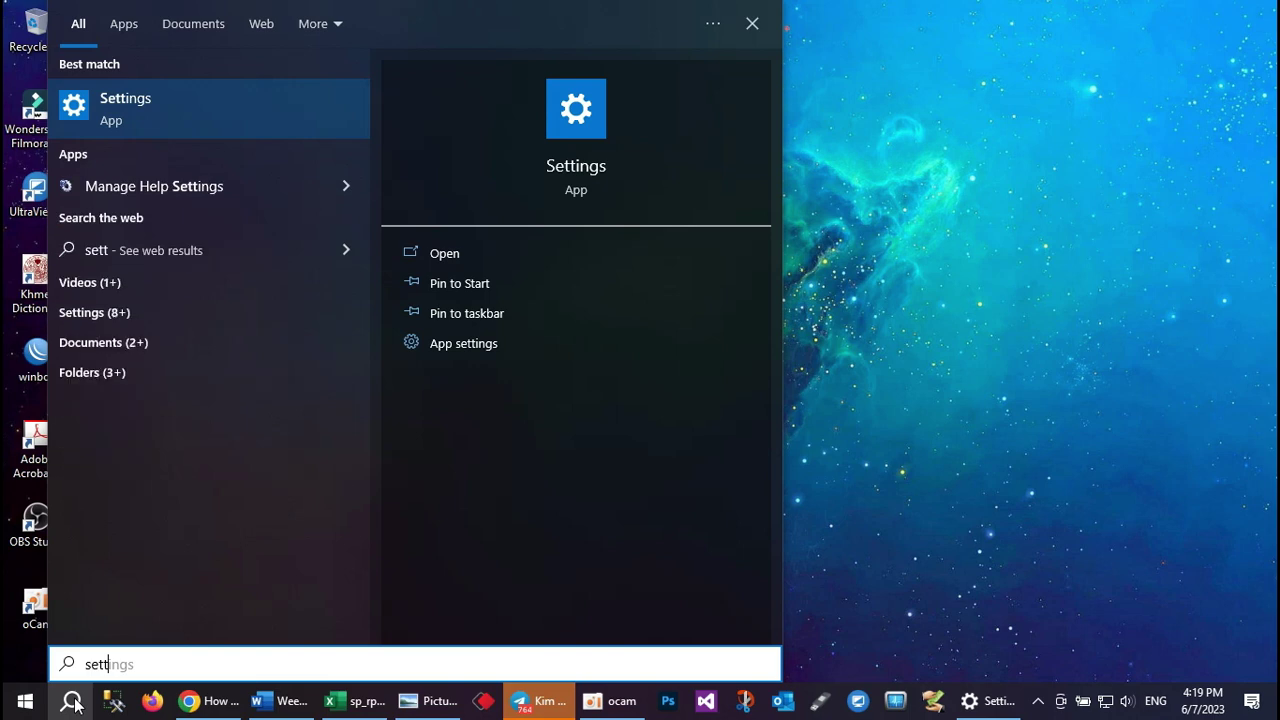
text(inh=g)
text(s)
key(BackSpace)
key(BackSpace)
key(BackSpace)
key(BackSpace)
key(BackSpace)
text(ngs)
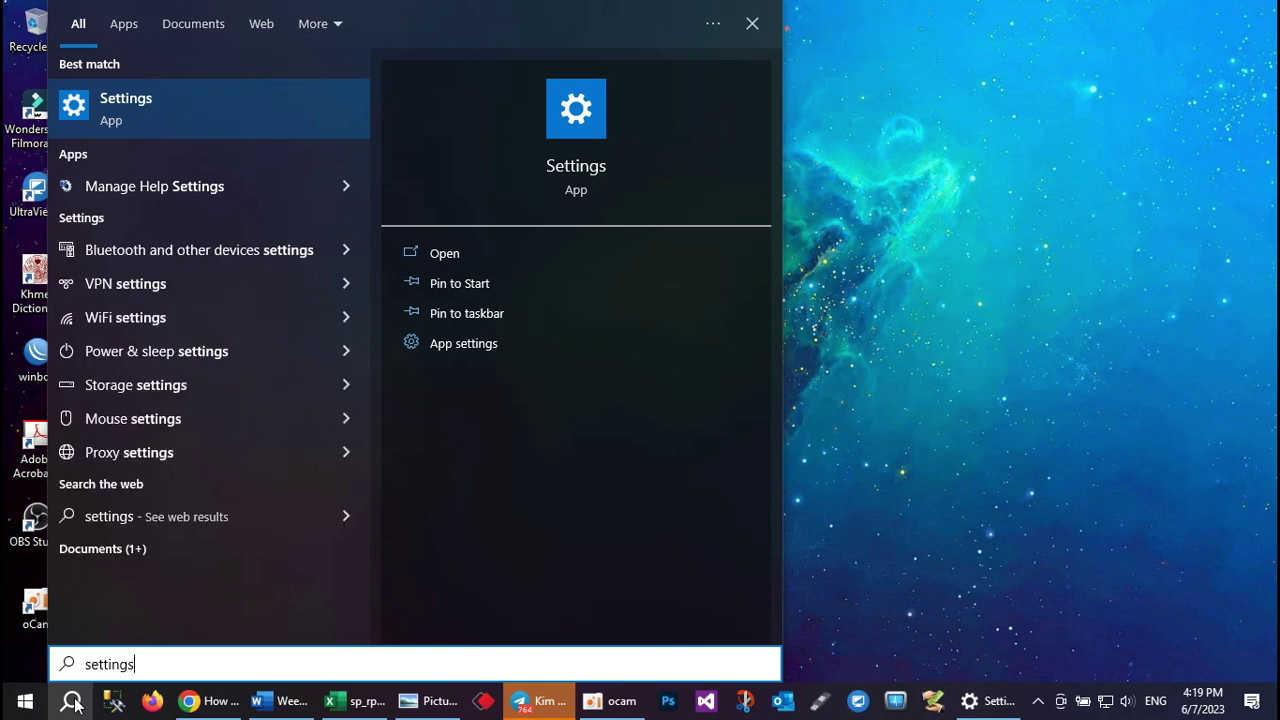
click(197, 95)
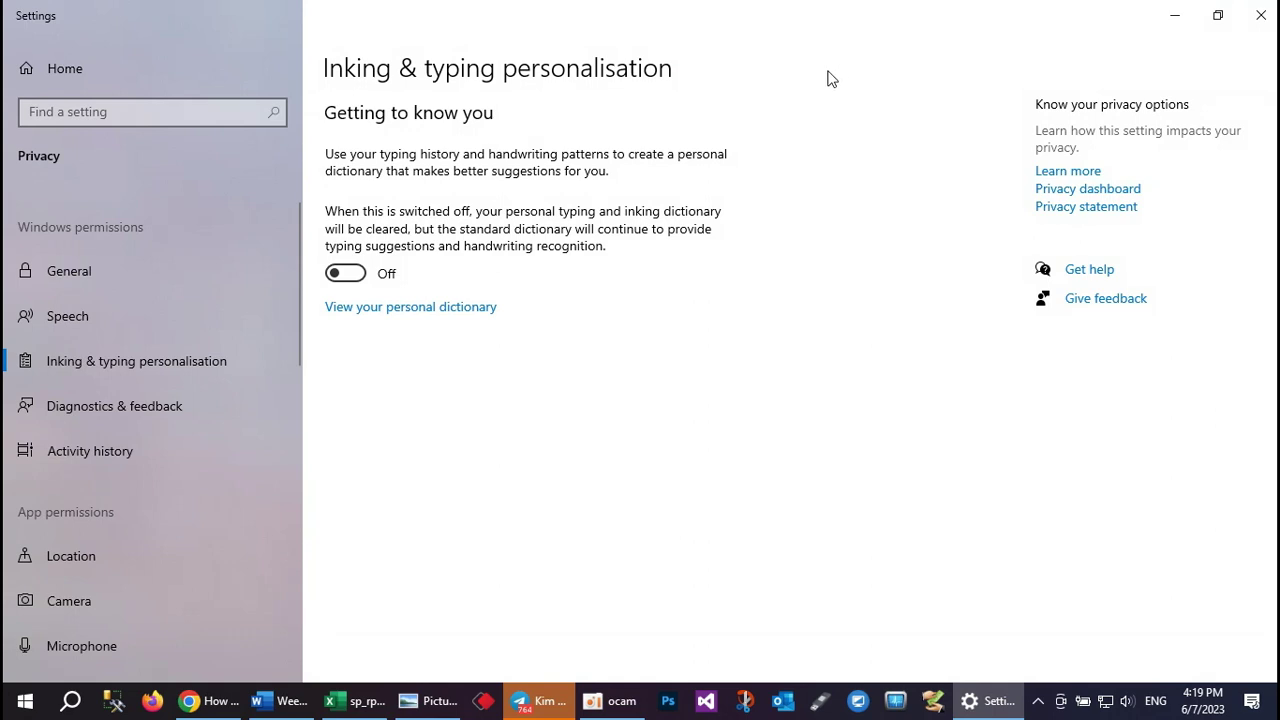
click(1261, 15)
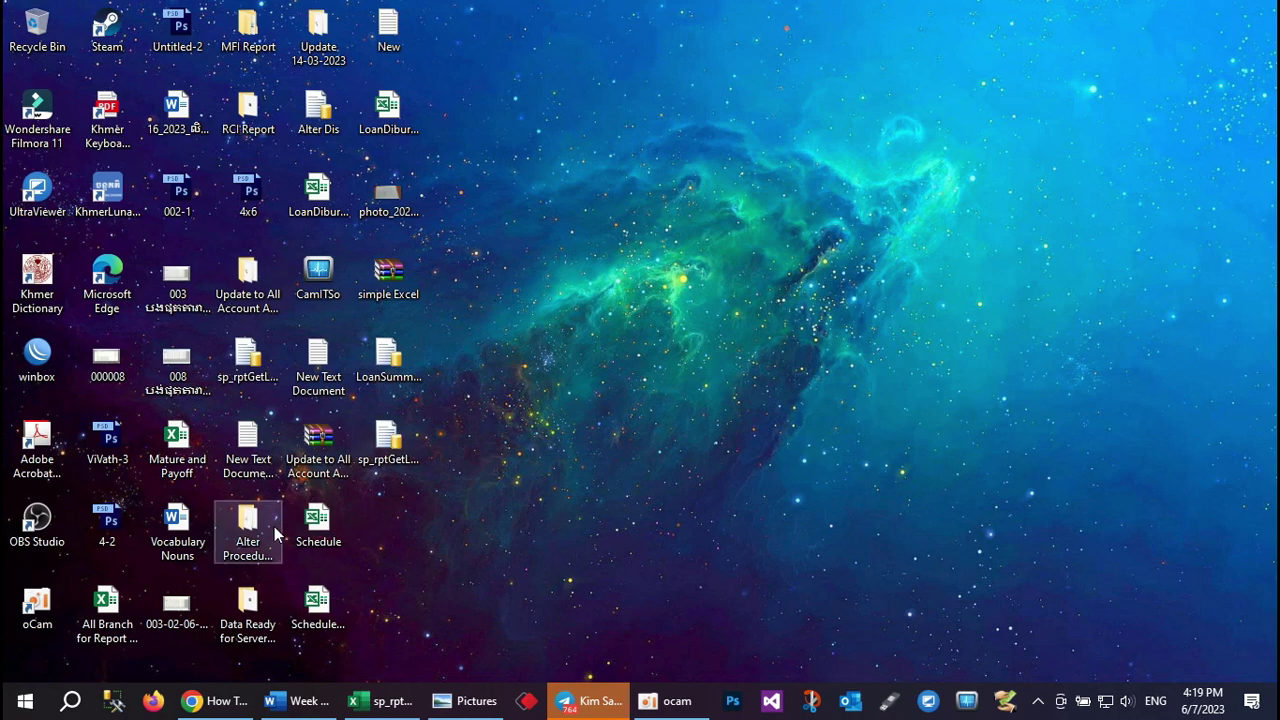
Step: Search the computer for the Settings app and open its home page
click(78, 704)
text(s)
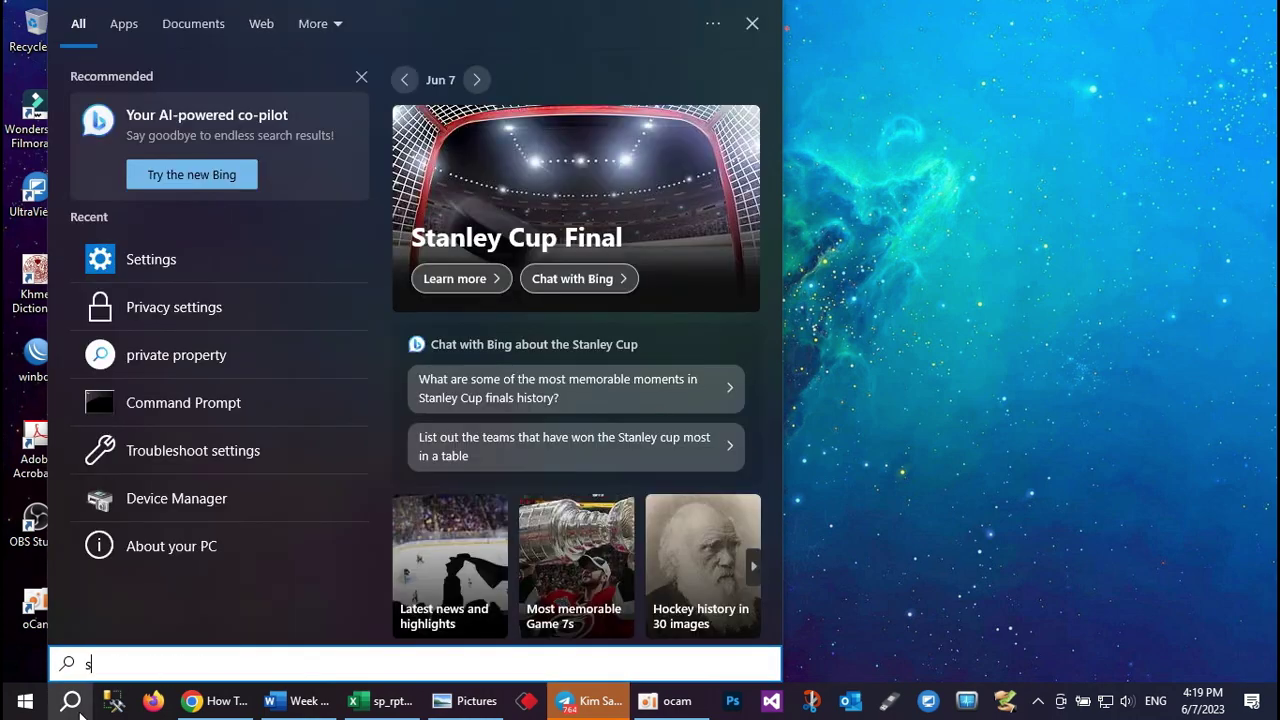
text(ettins)
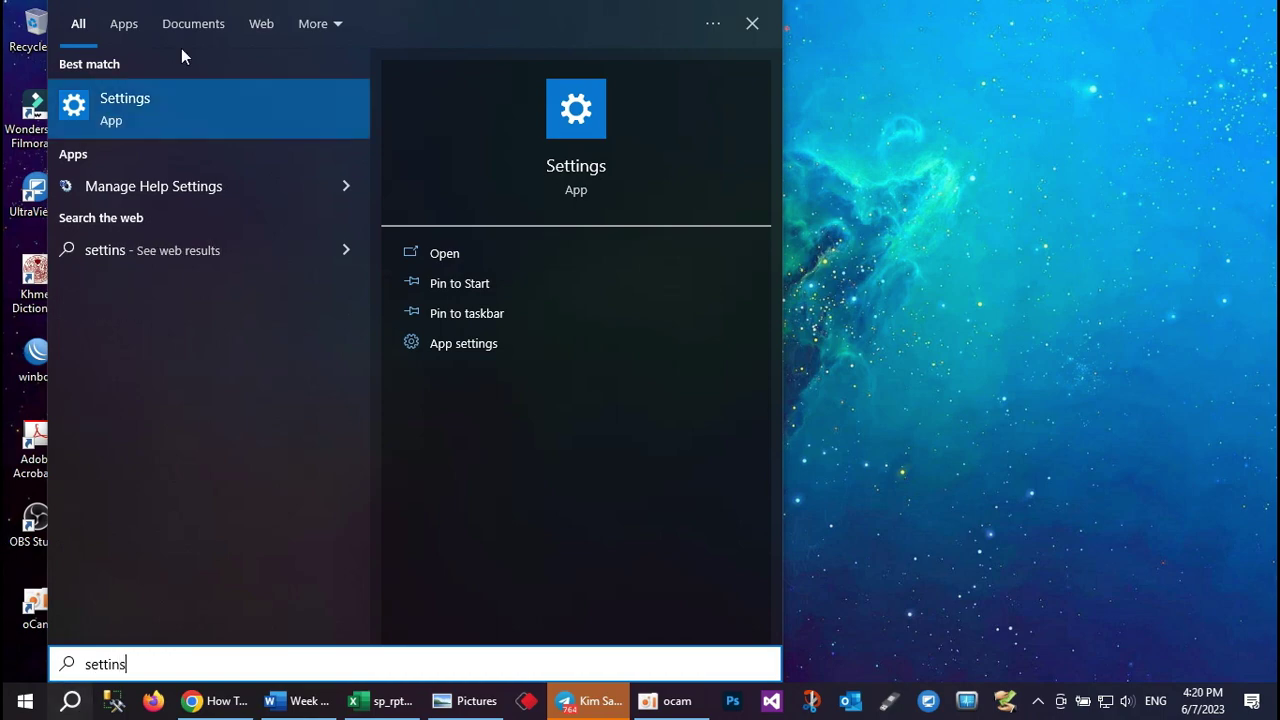
click(214, 113)
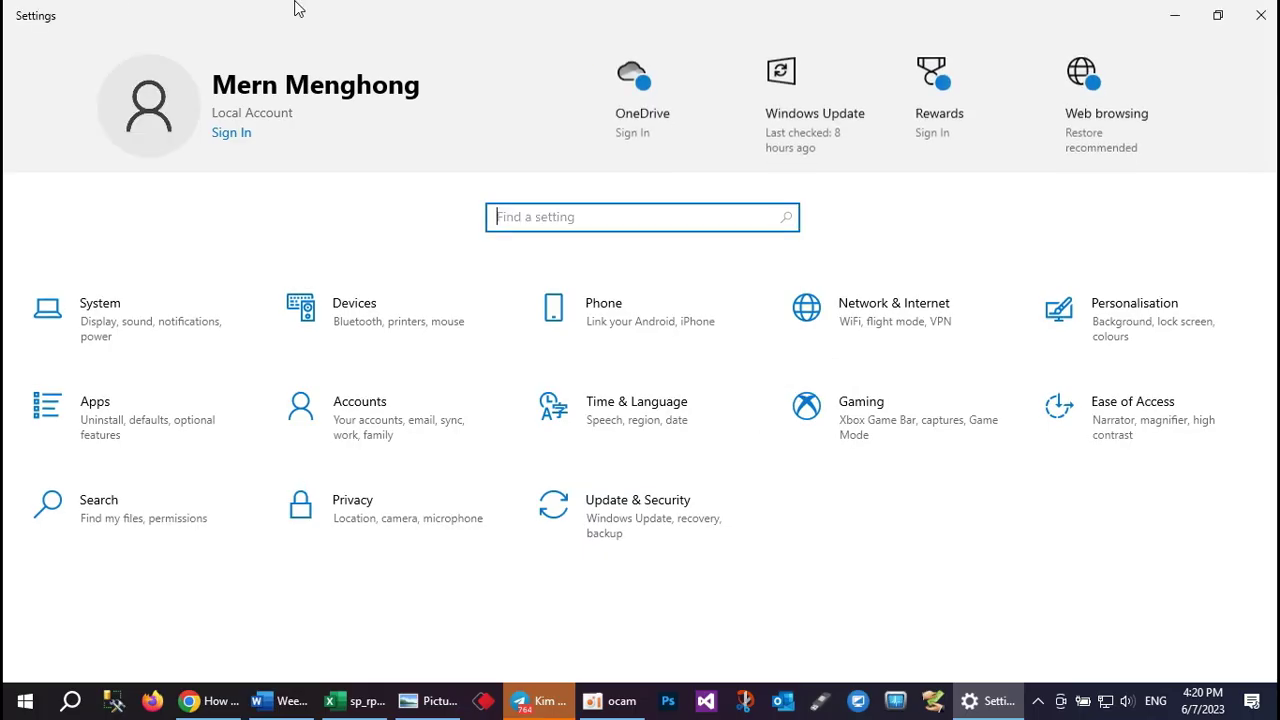
Step: Look briefly at the Personalisation settings and return, and open the Mouse page of the Devices settings
click(1113, 332)
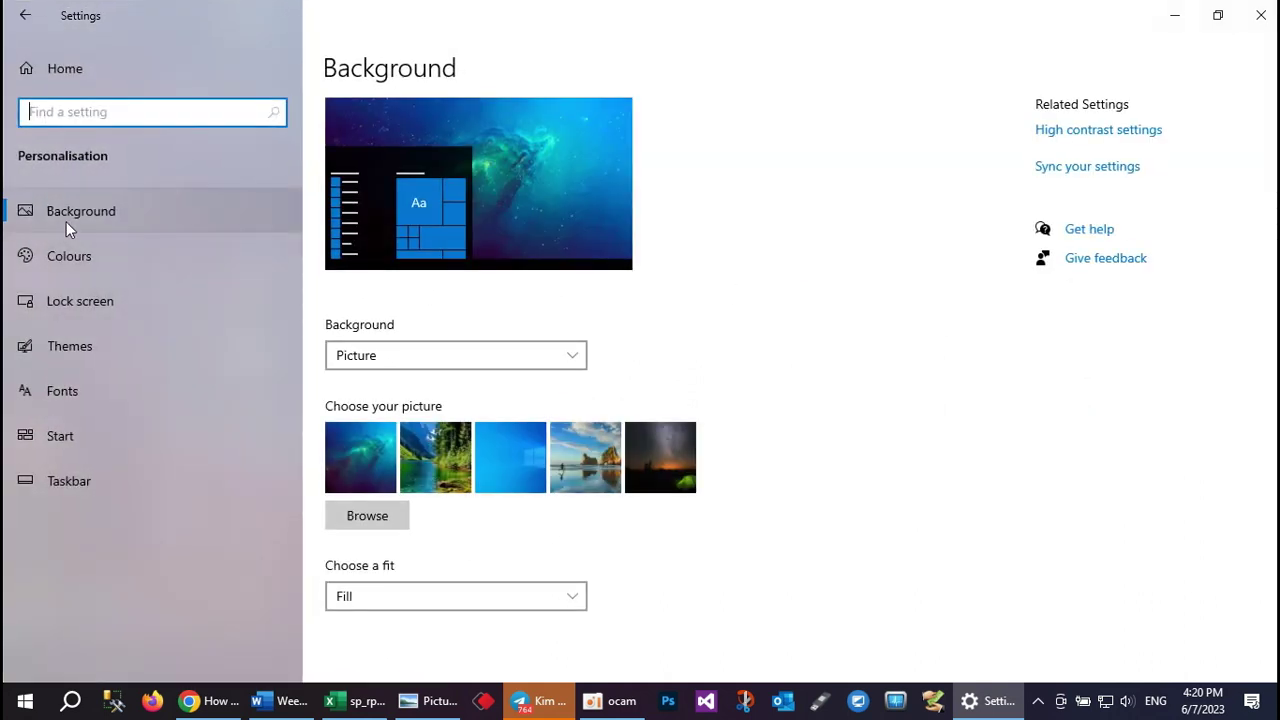
click(25, 15)
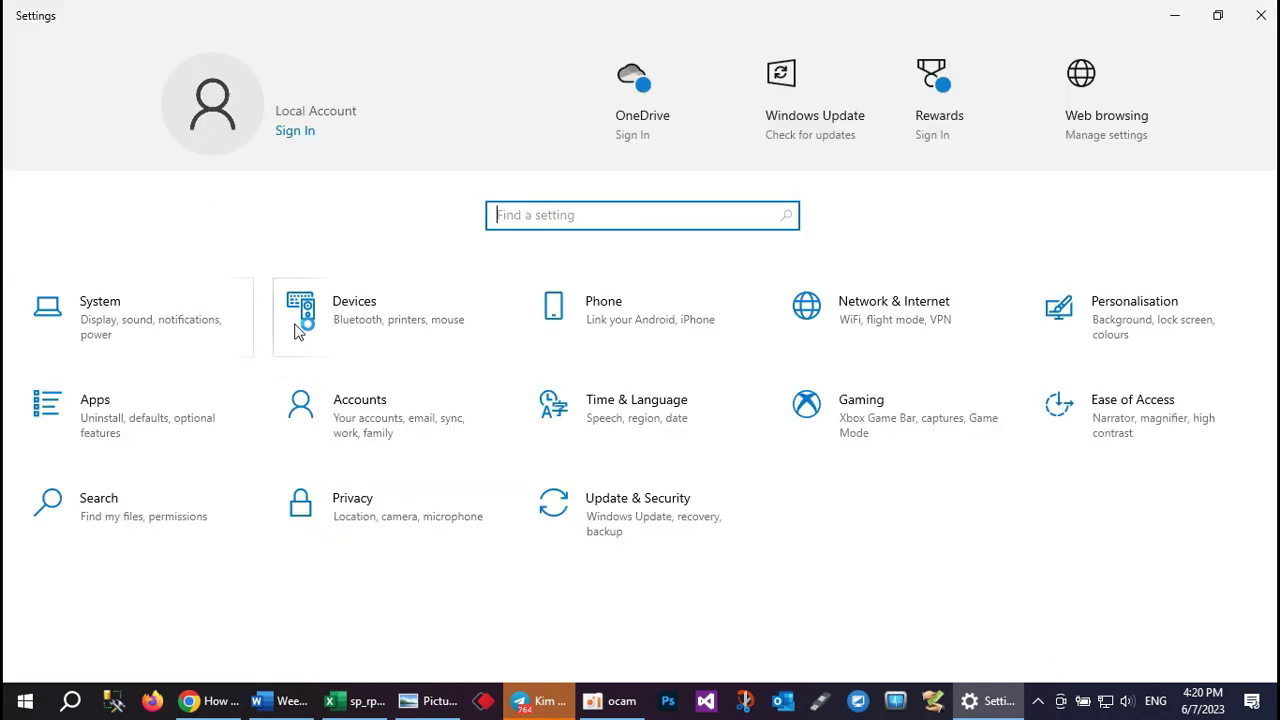
click(350, 333)
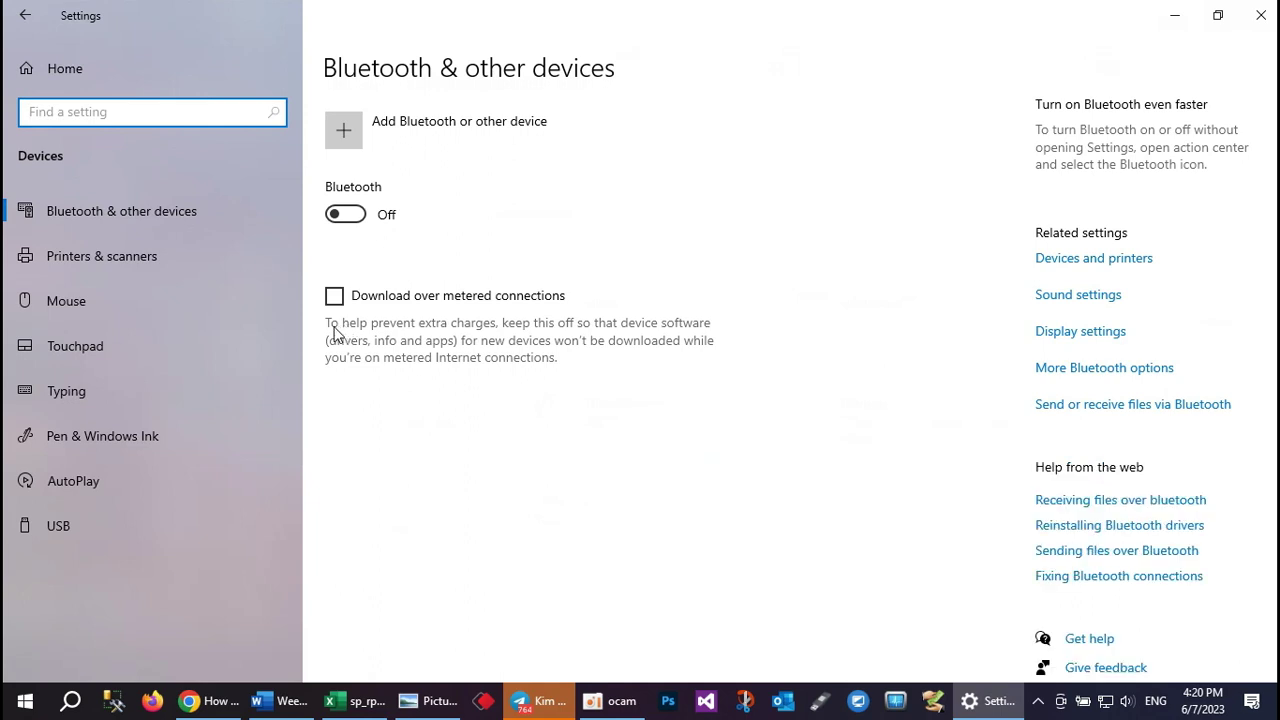
click(55, 302)
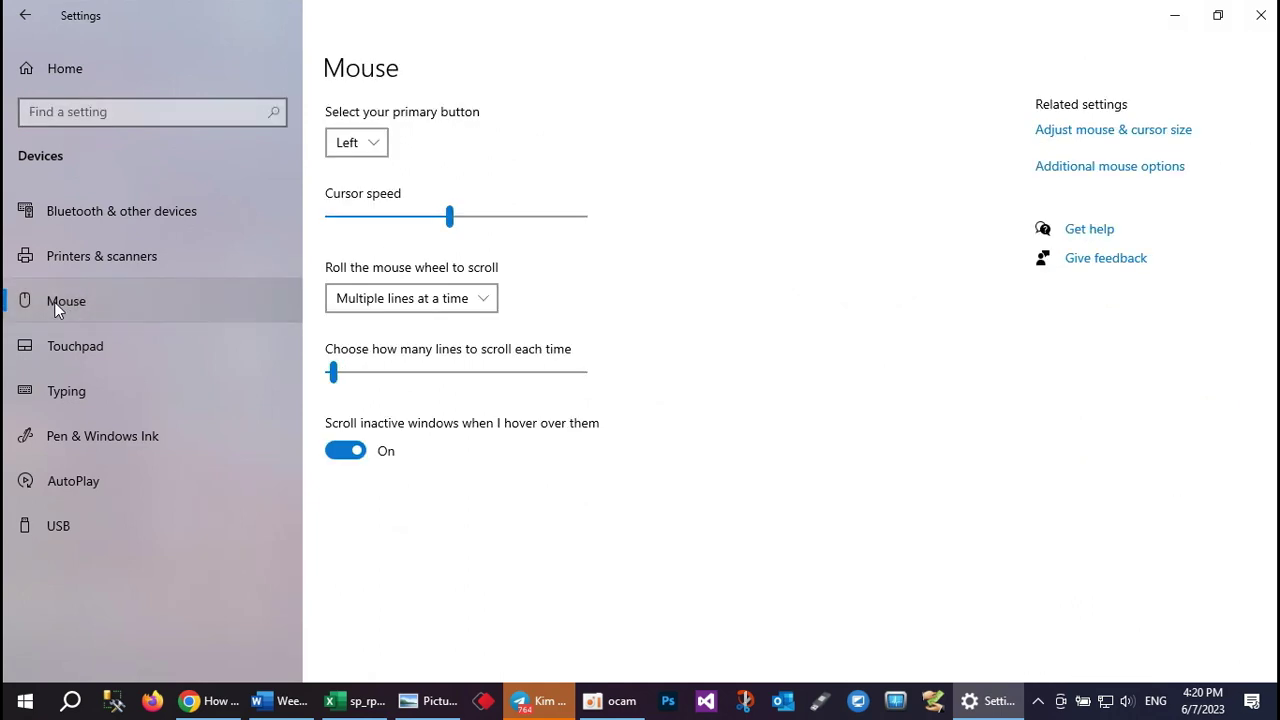
Step: Set the primary mouse button to Right
click(352, 143)
click(349, 177)
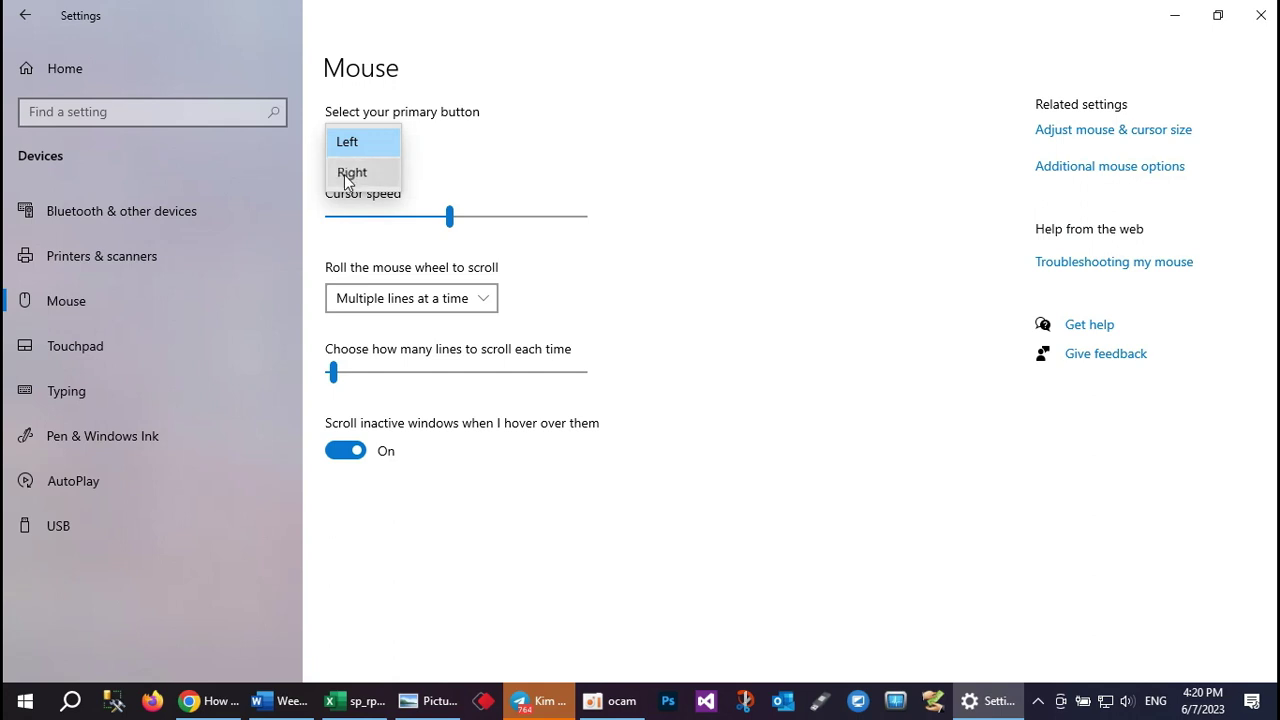
click(375, 181)
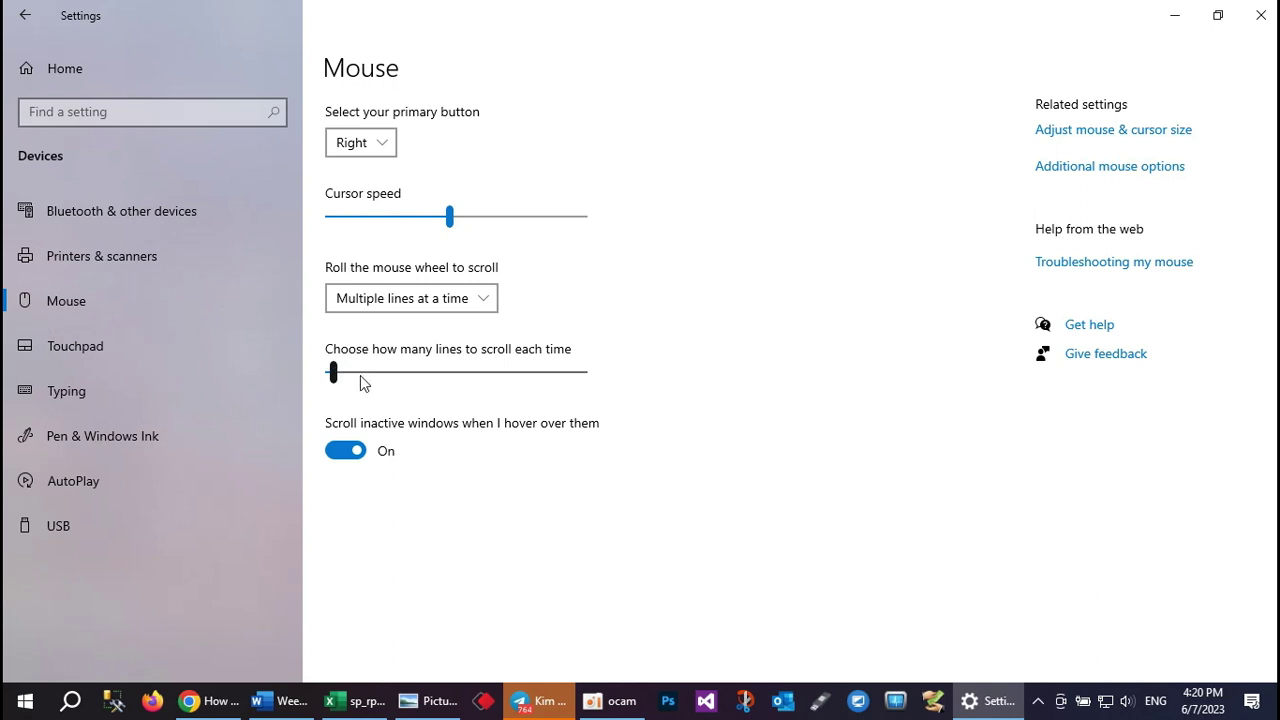
Step: Test the swapped mouse buttons on the Devices categories and the primary button setting, opening the Pin to Start context menu
click(93, 302)
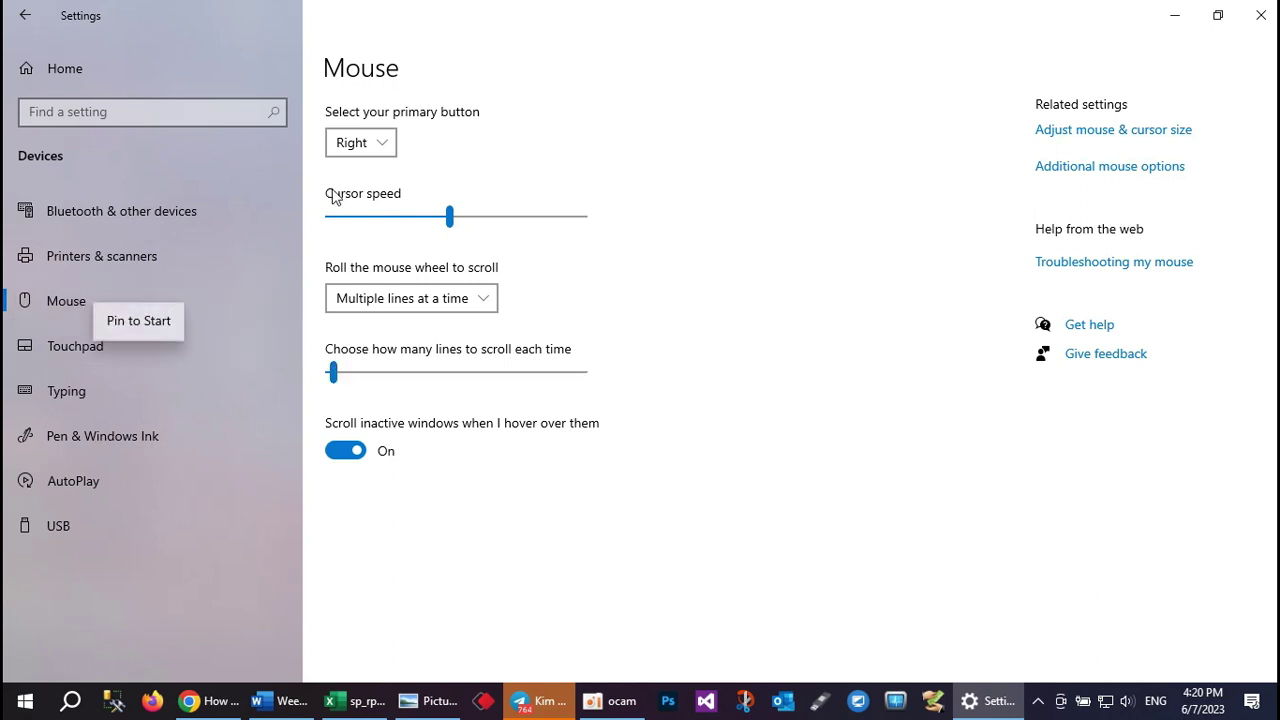
right_click(388, 146)
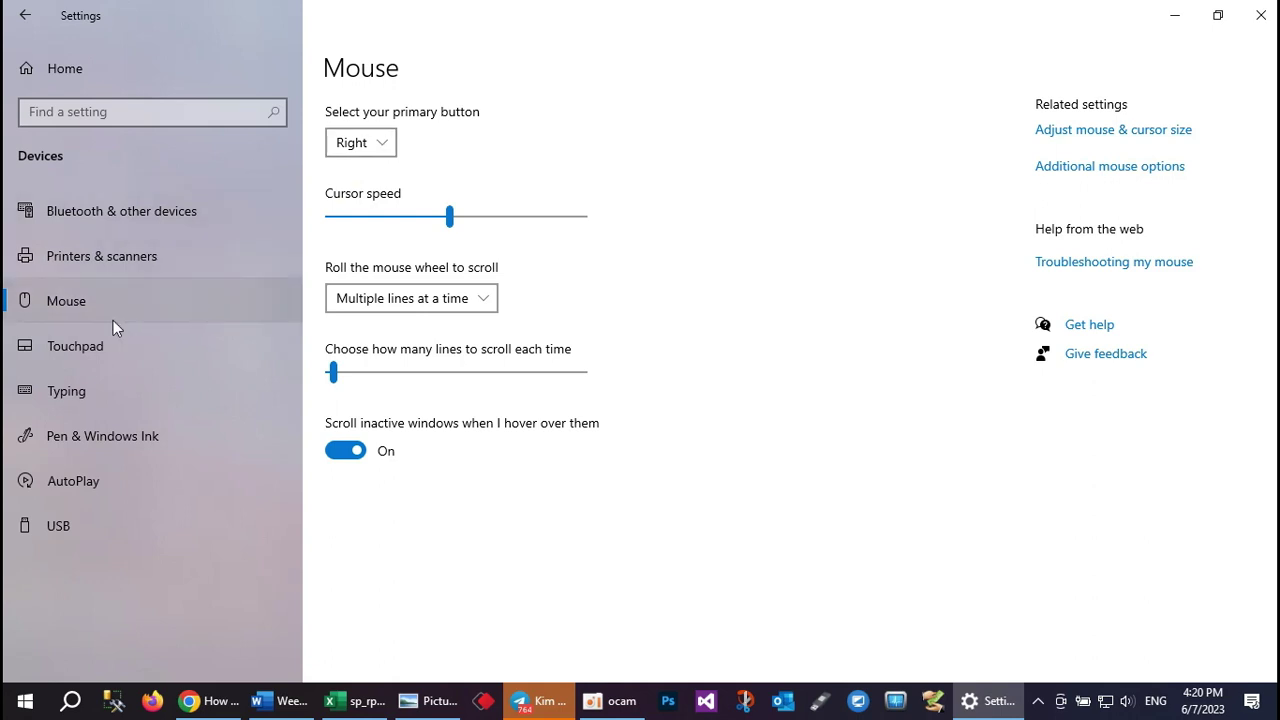
click(129, 205)
click(86, 240)
click(85, 248)
click(78, 281)
click(75, 286)
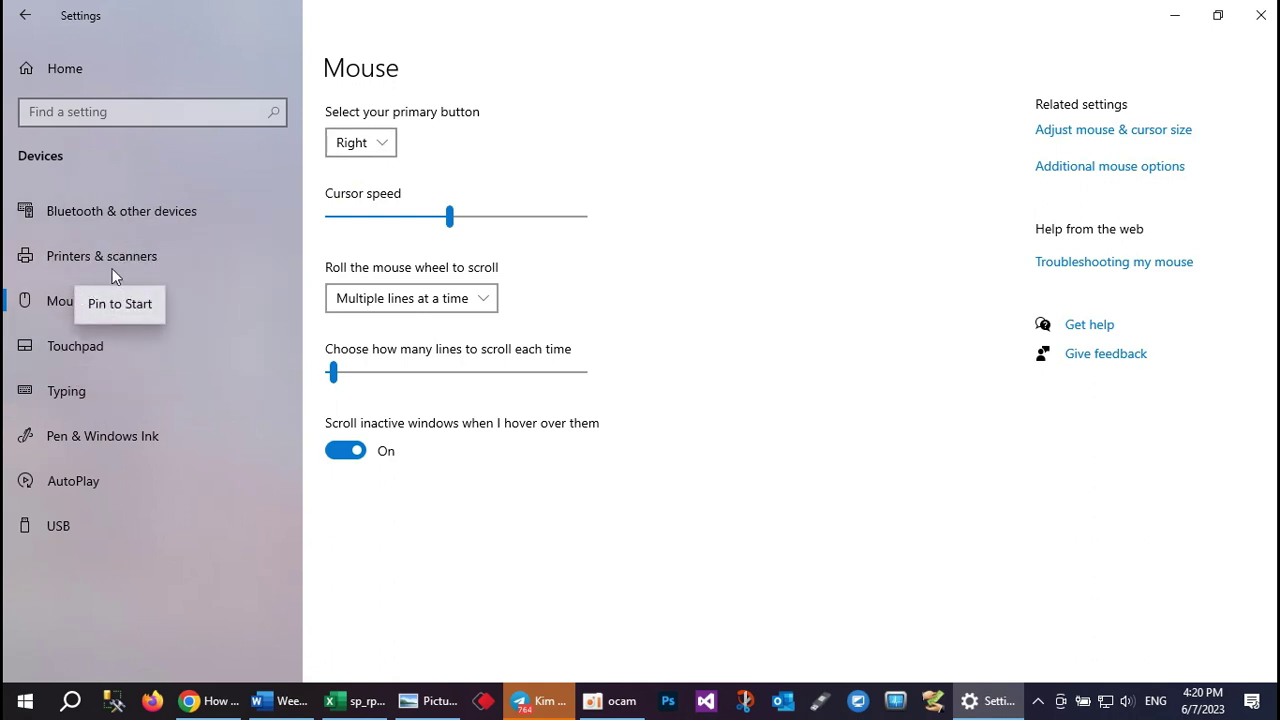
right_click(392, 142)
Step: Test the swapped mouse buttons on the Settings window's title bar, opening and dismissing its Restore/Minimise/Close menu
click(18, 12)
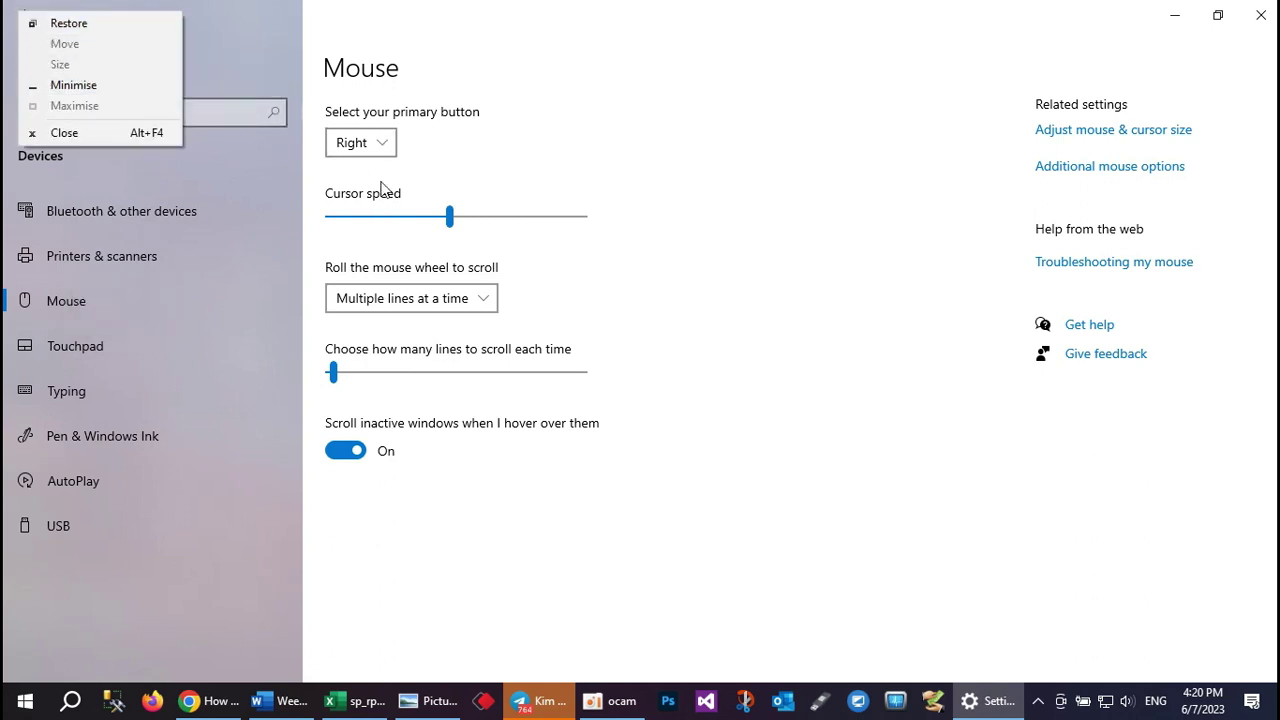
click(383, 145)
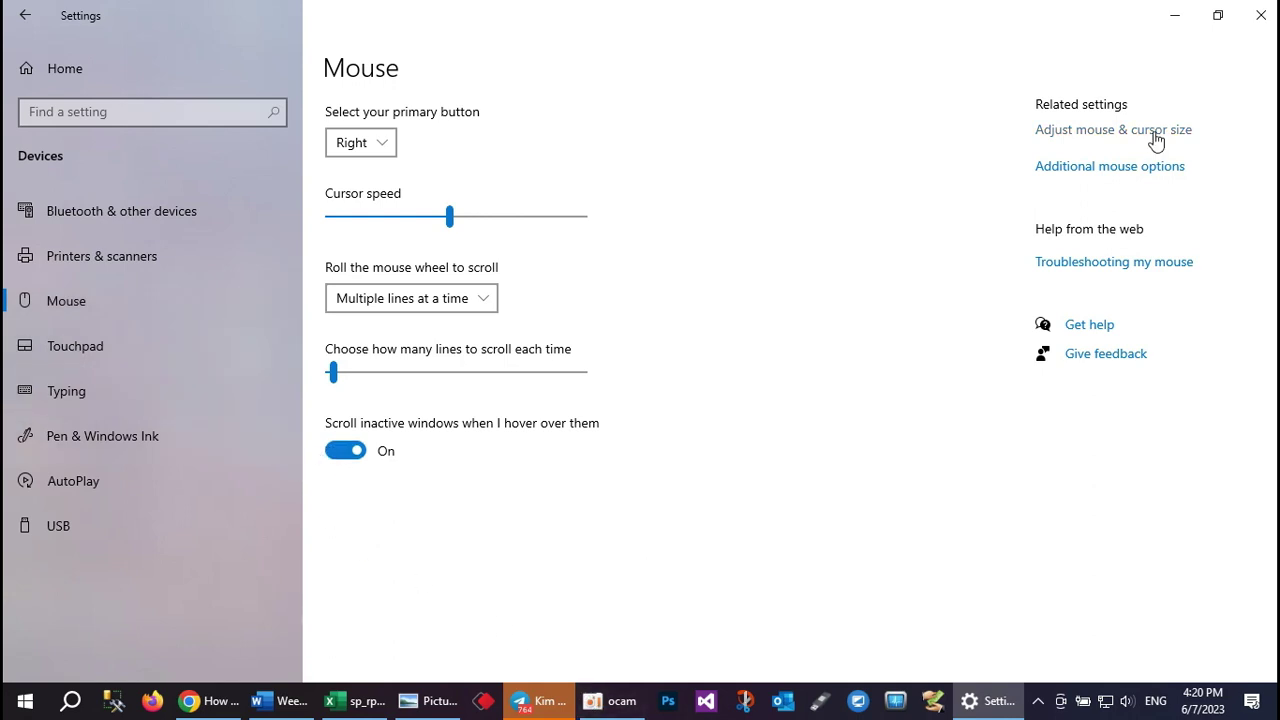
right_click(1175, 15)
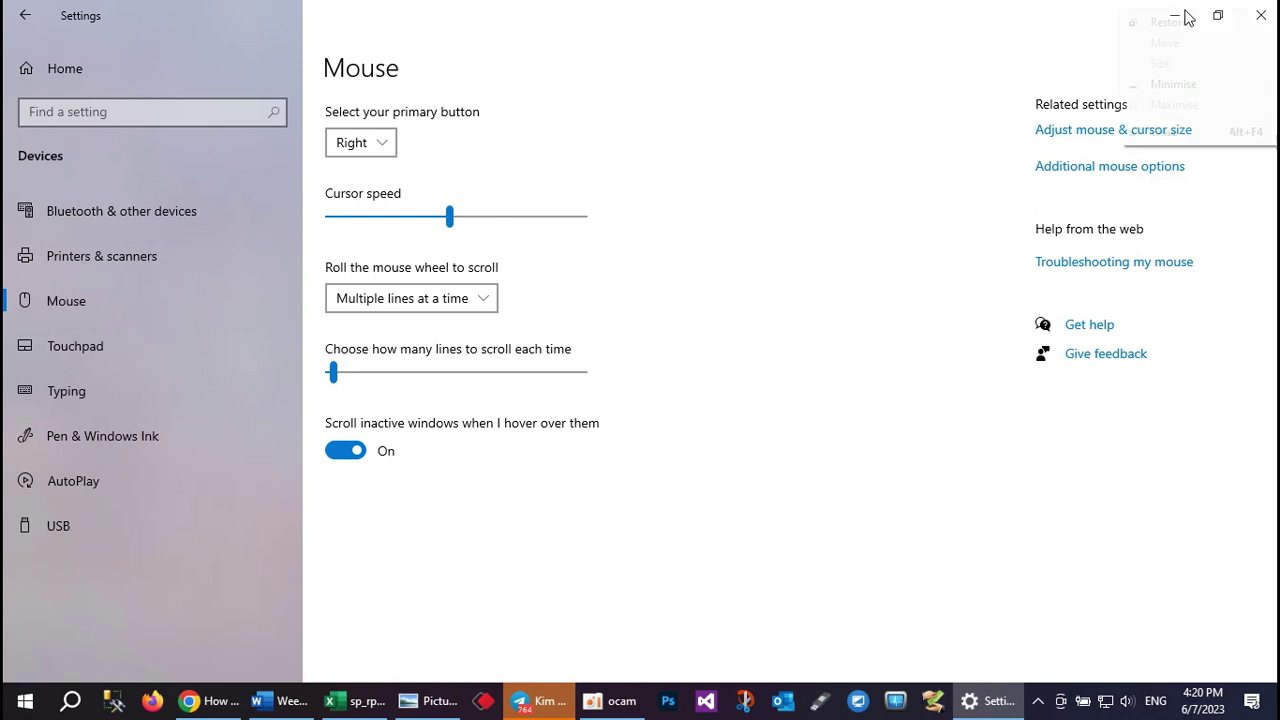
click(1088, 69)
right_click(1171, 17)
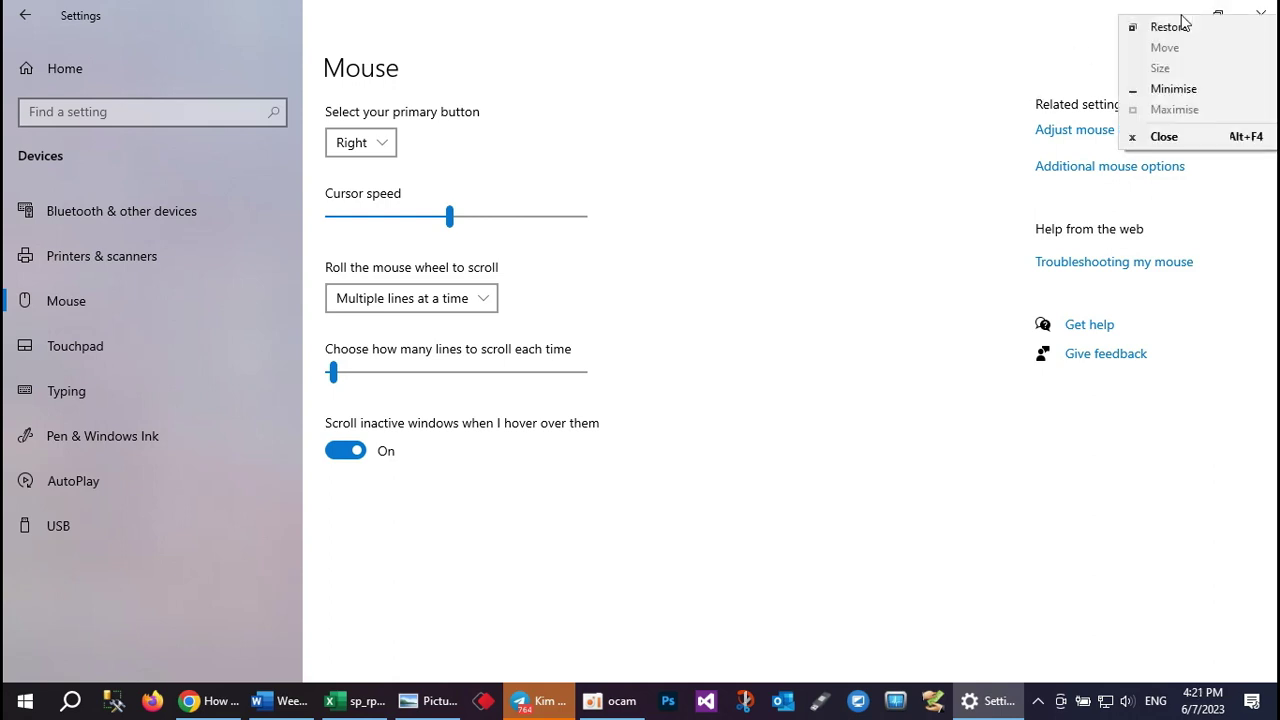
click(682, 124)
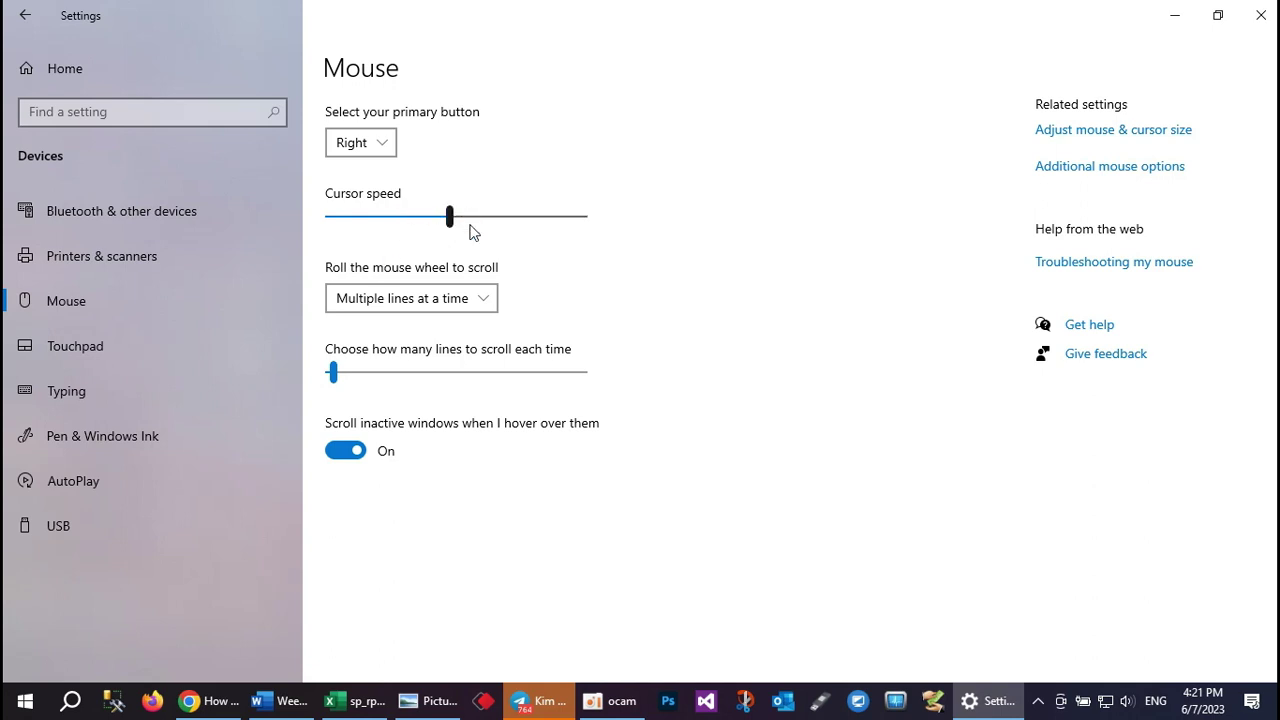
Step: Test the swapped mouse buttons on the Excel and oCam taskbar entries and the window controls, opening and dismissing their context menus
right_click(624, 708)
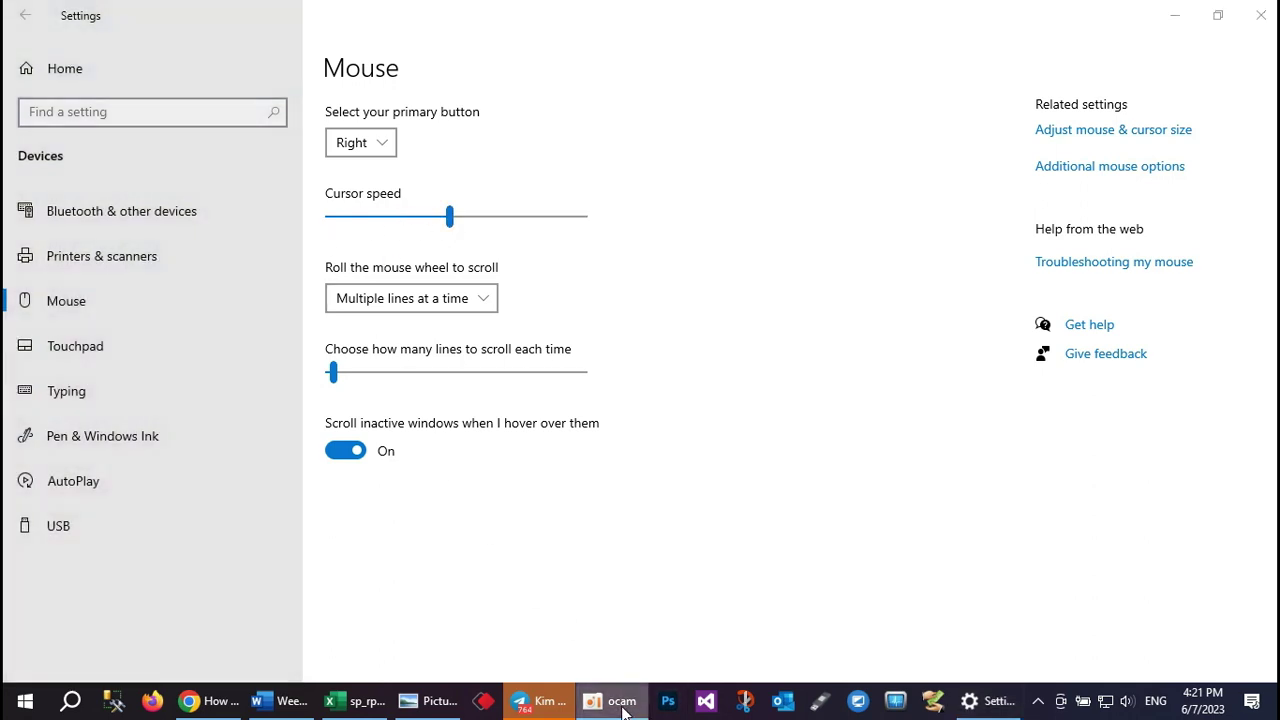
right_click(430, 700)
click(358, 706)
right_click(358, 706)
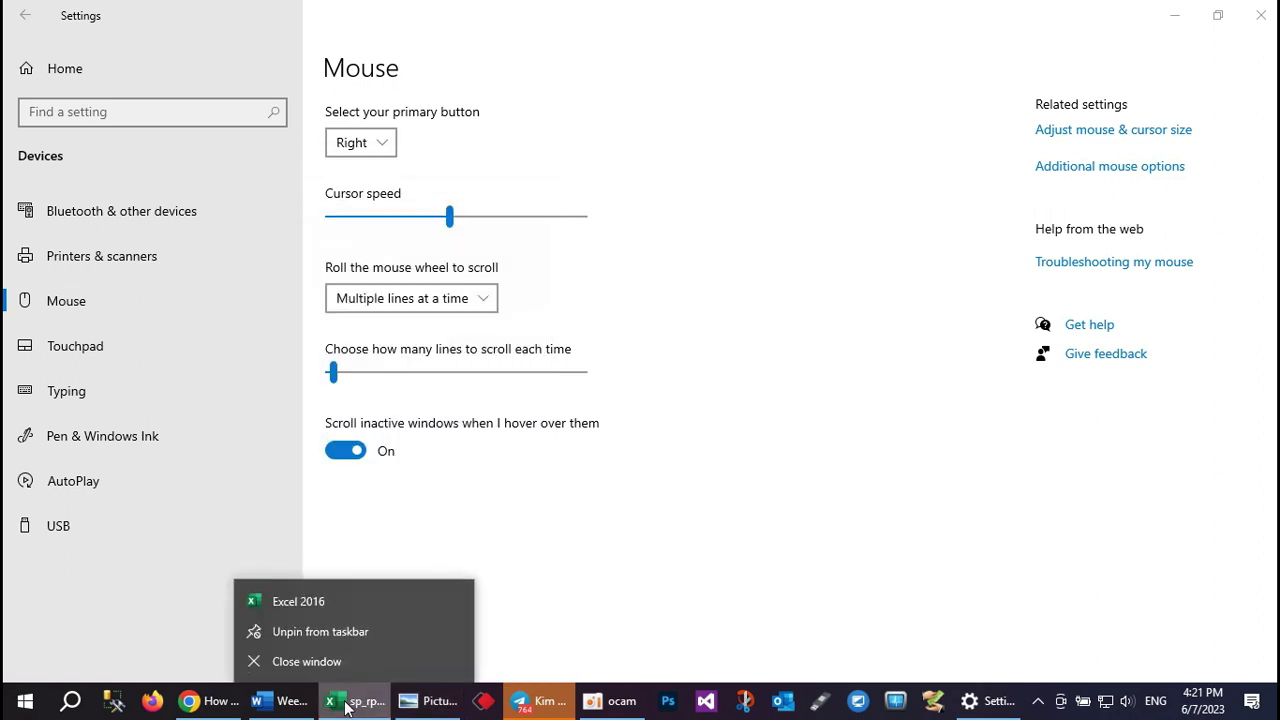
click(613, 641)
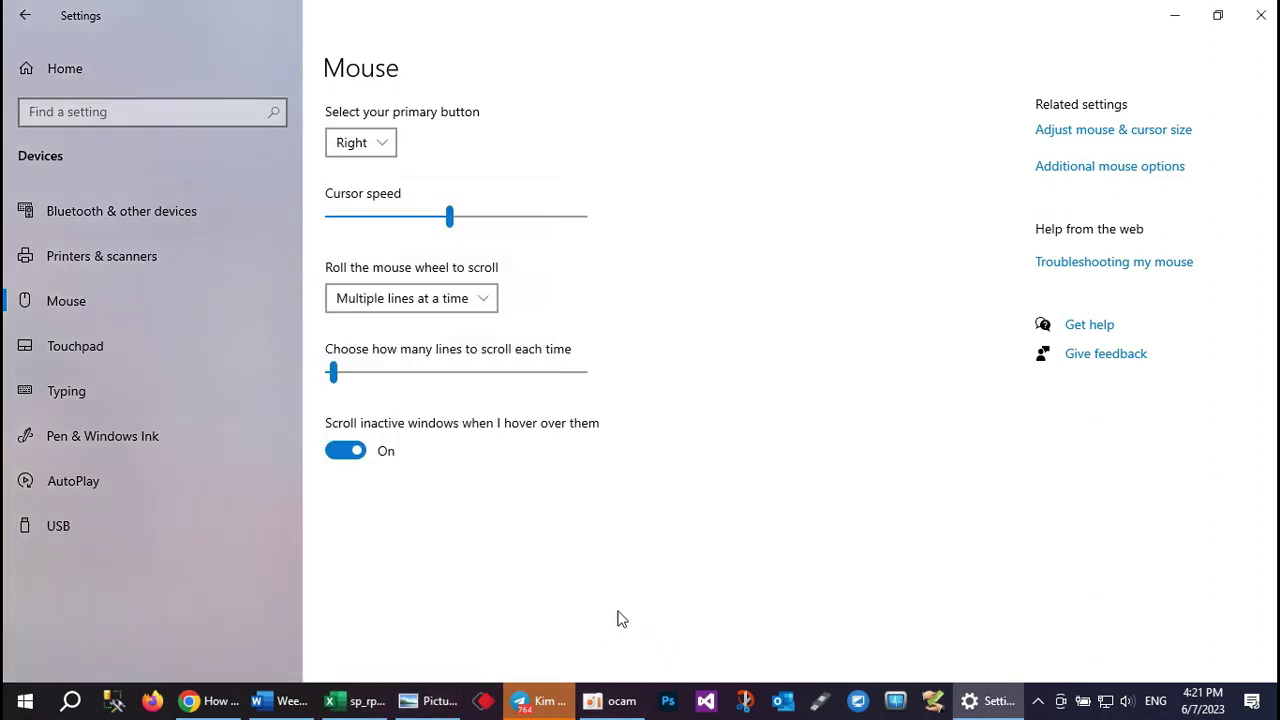
right_click(614, 704)
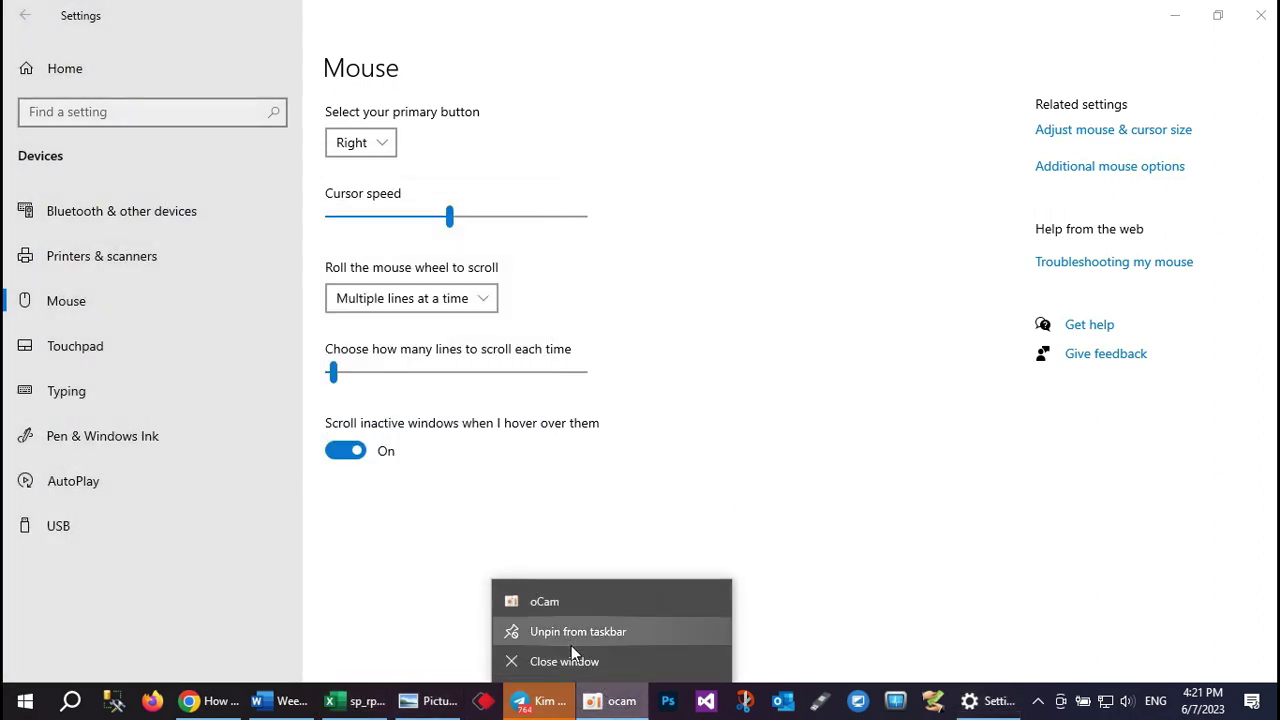
click(797, 393)
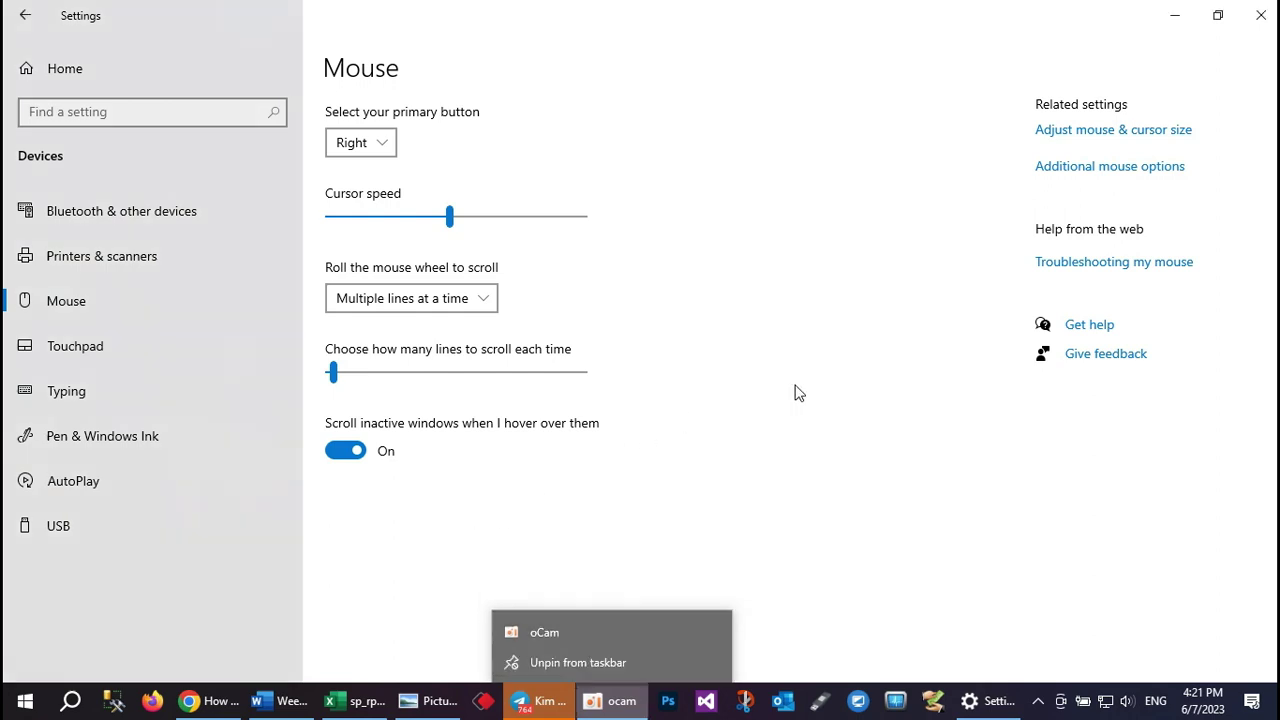
right_click(1257, 18)
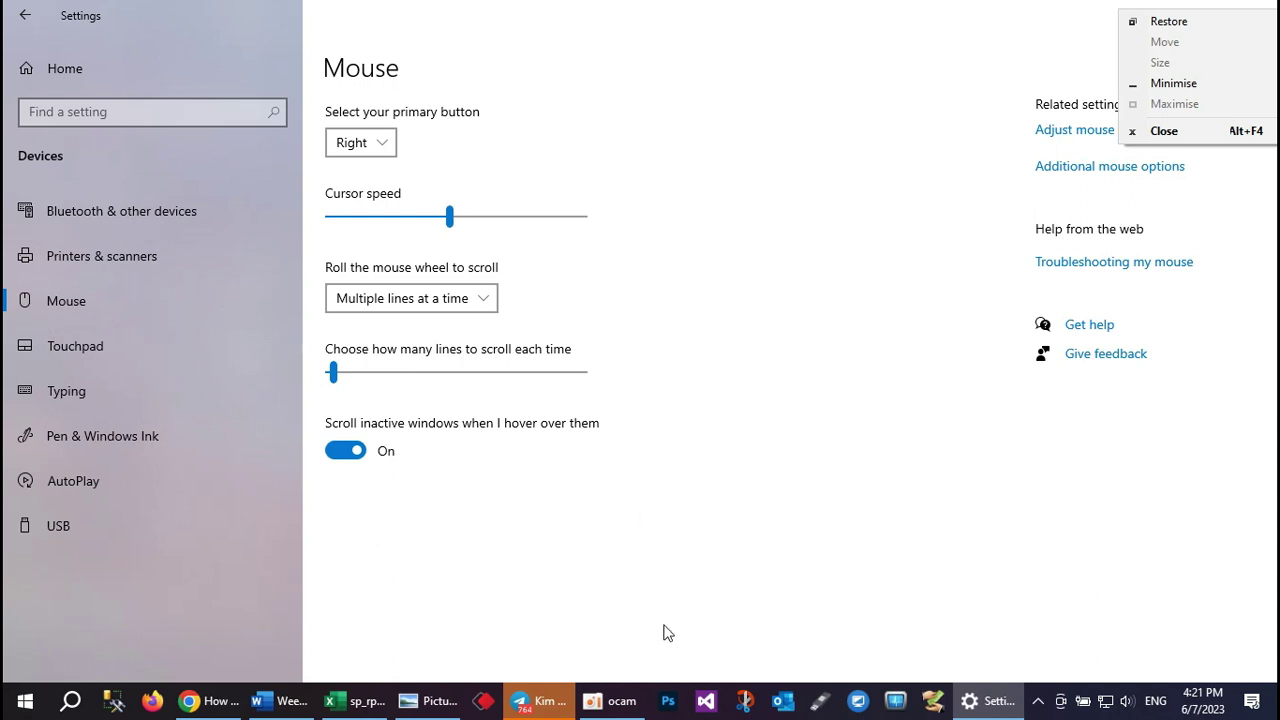
right_click(615, 705)
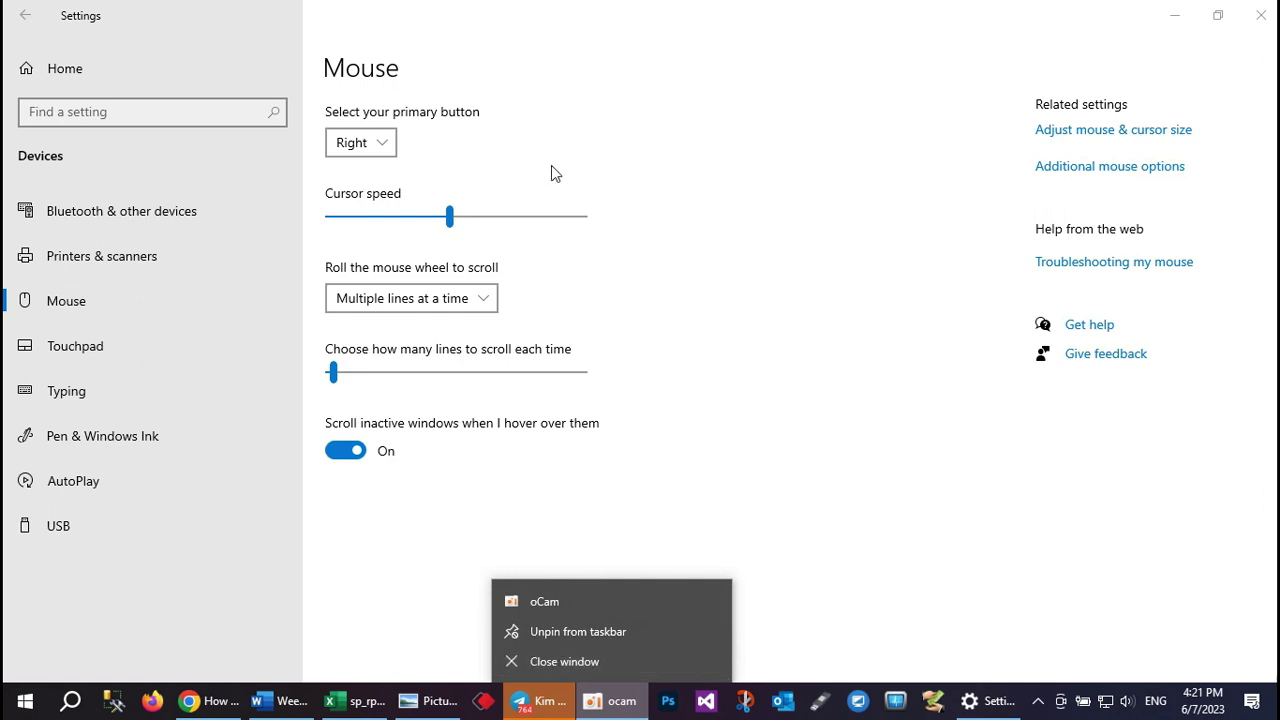
Step: Set the primary mouse button to Left and raise the cursor speed slightly
click(376, 148)
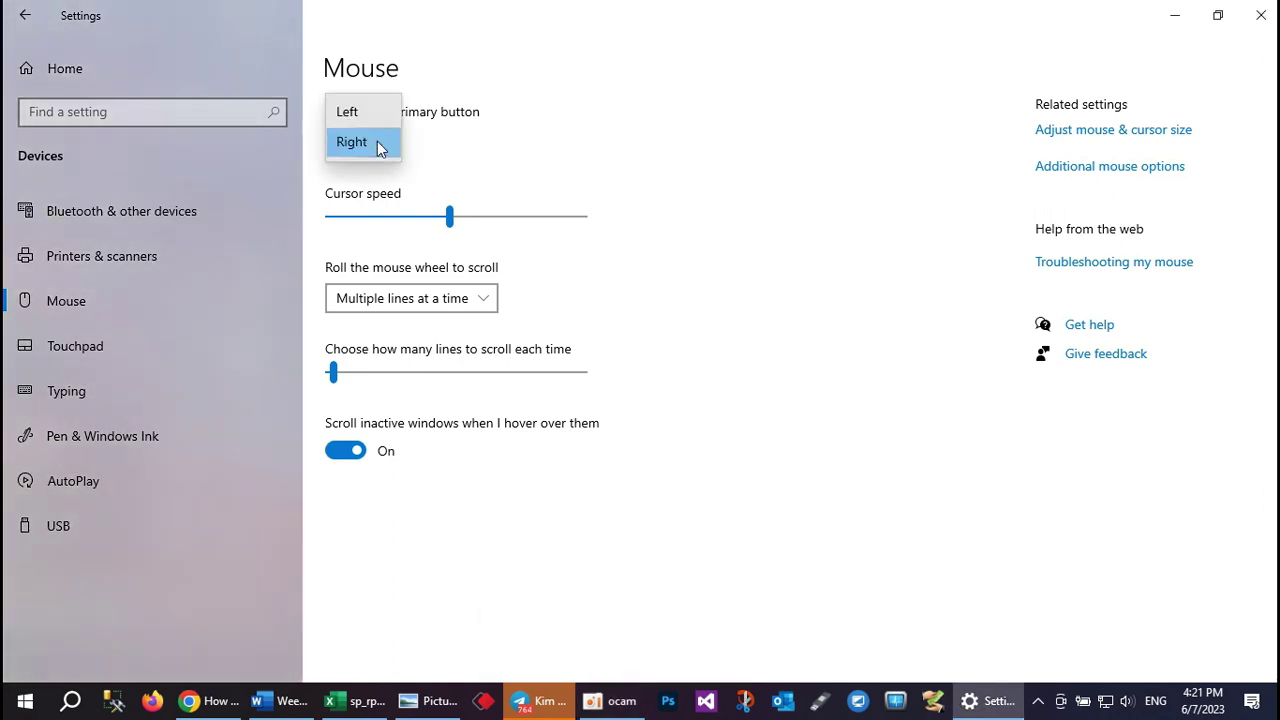
click(362, 122)
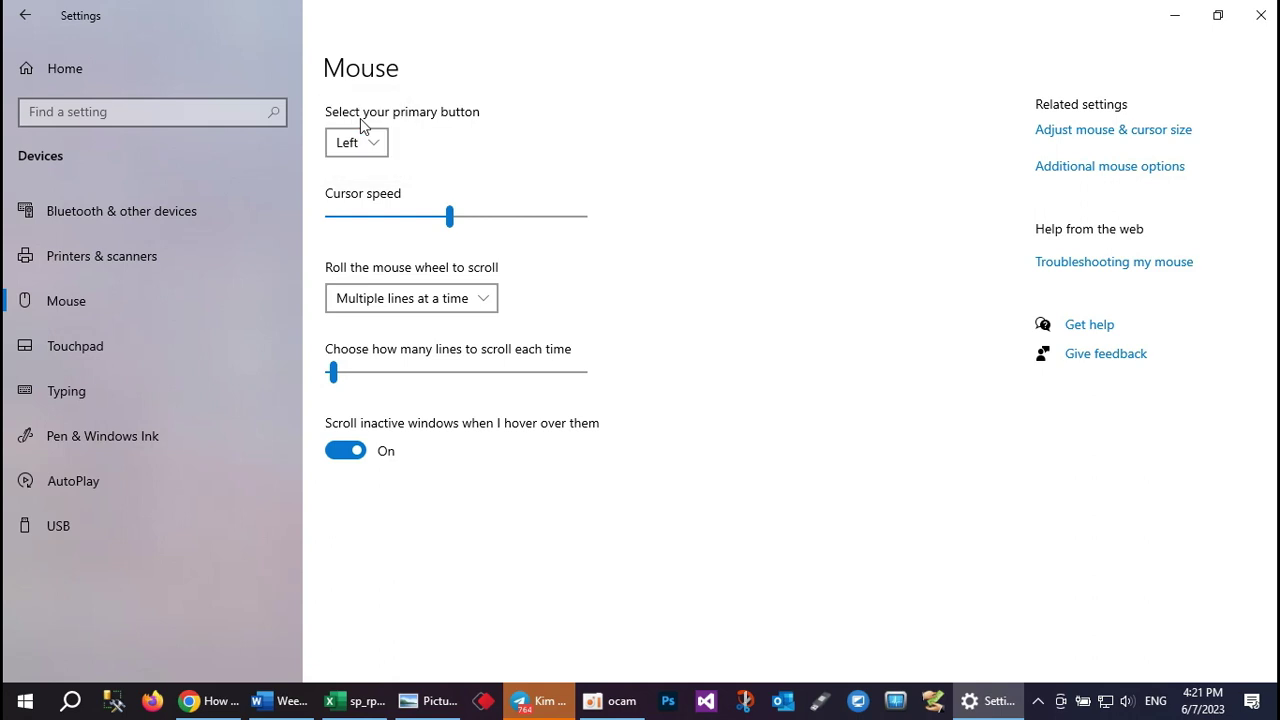
drag(450, 220, 477, 225)
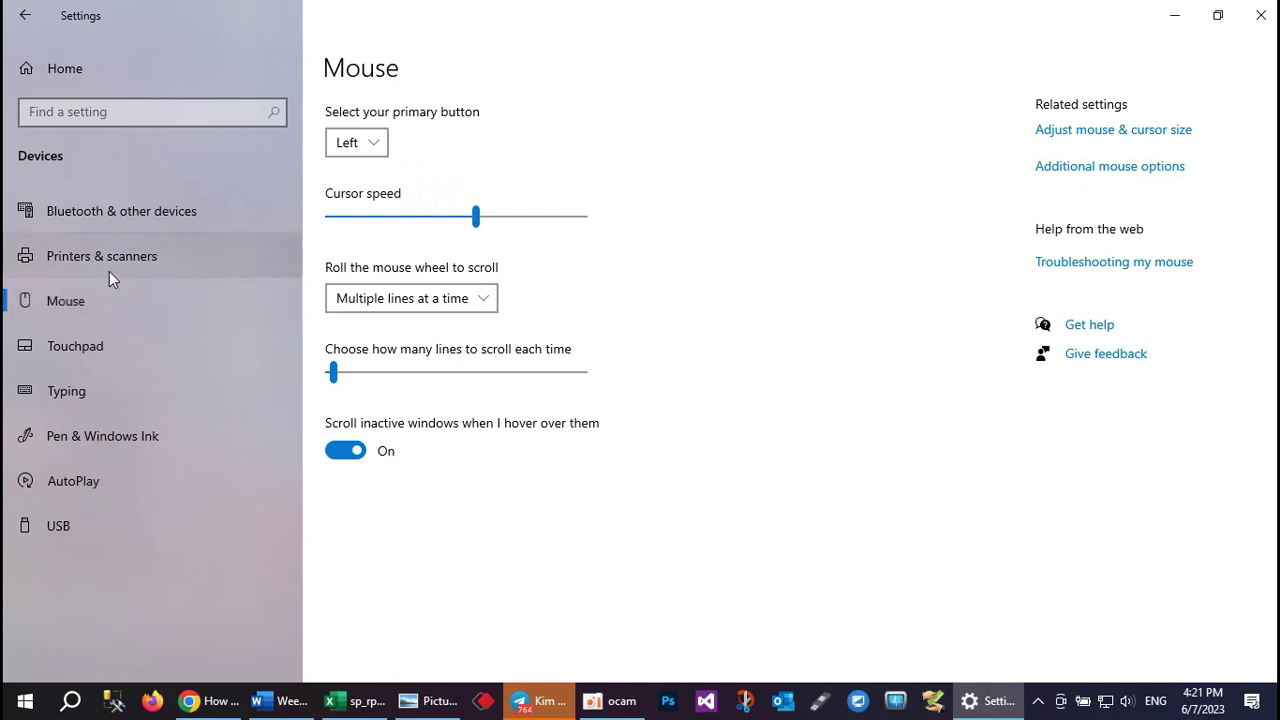
Step: Open the Typing page of the Devices settings and review its options down to Multilingual text suggestions
click(104, 344)
click(115, 388)
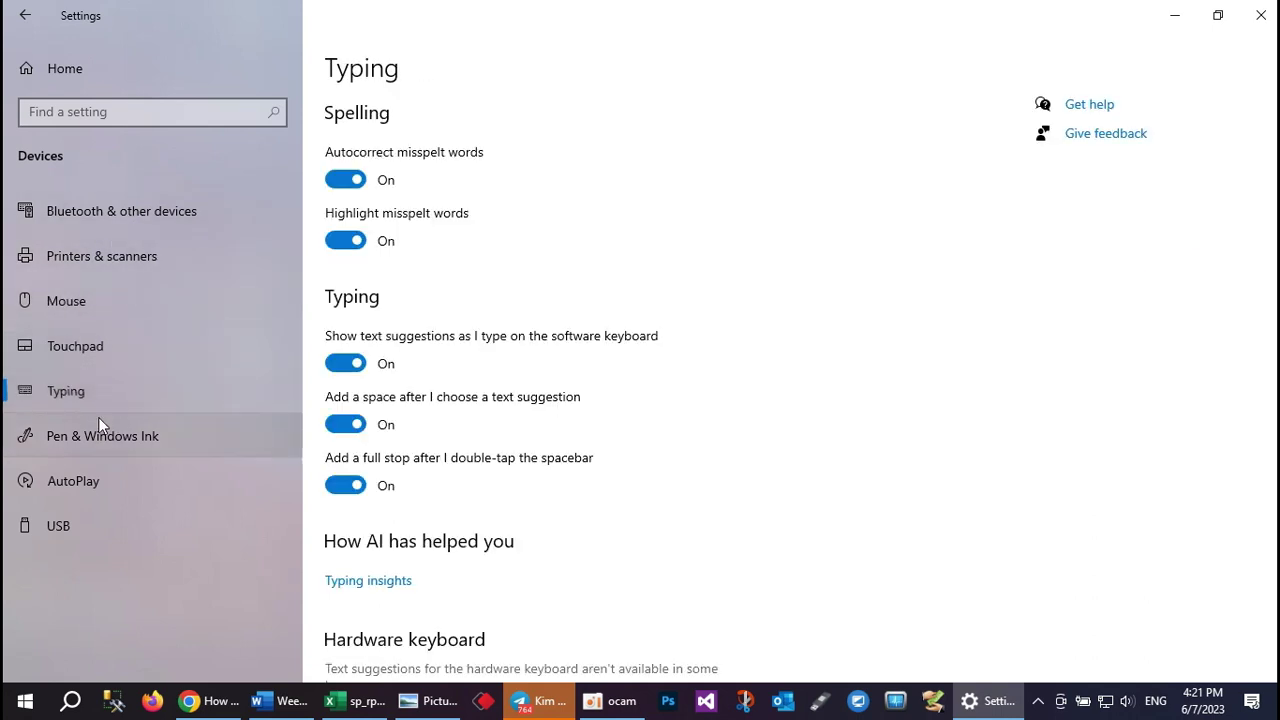
scroll(475, 348, down, 1)
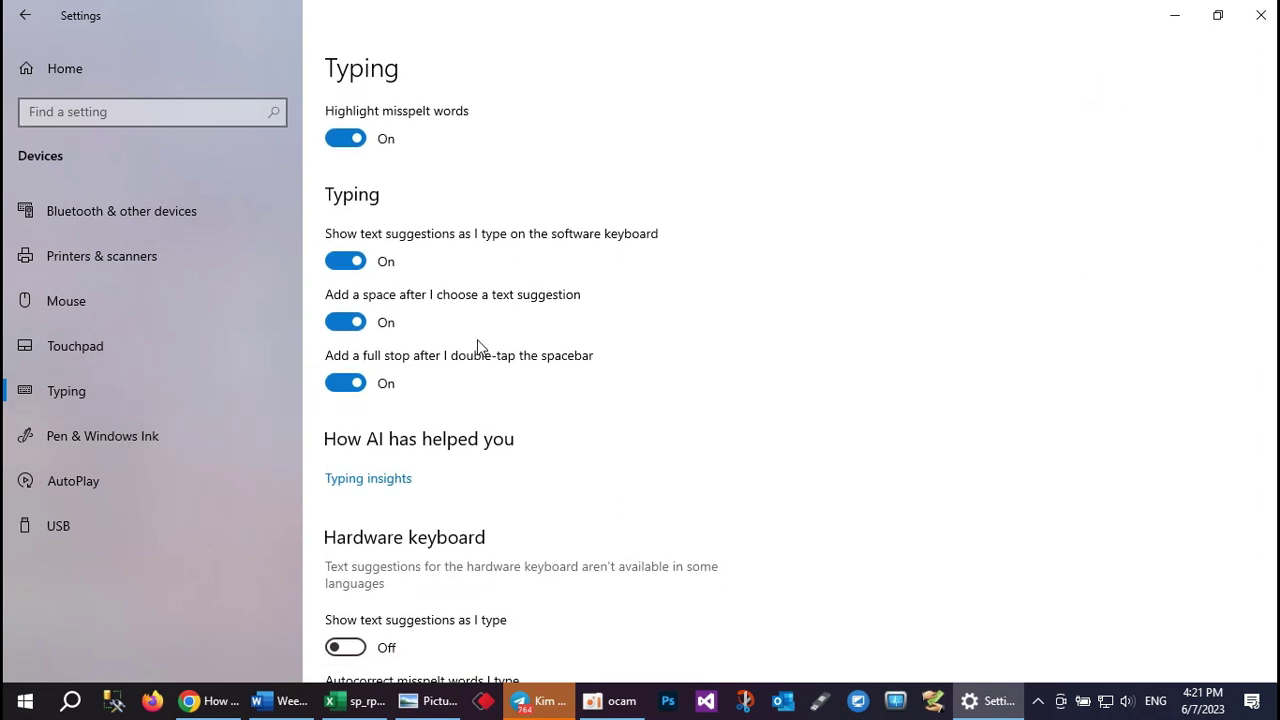
scroll(478, 346, down, 2)
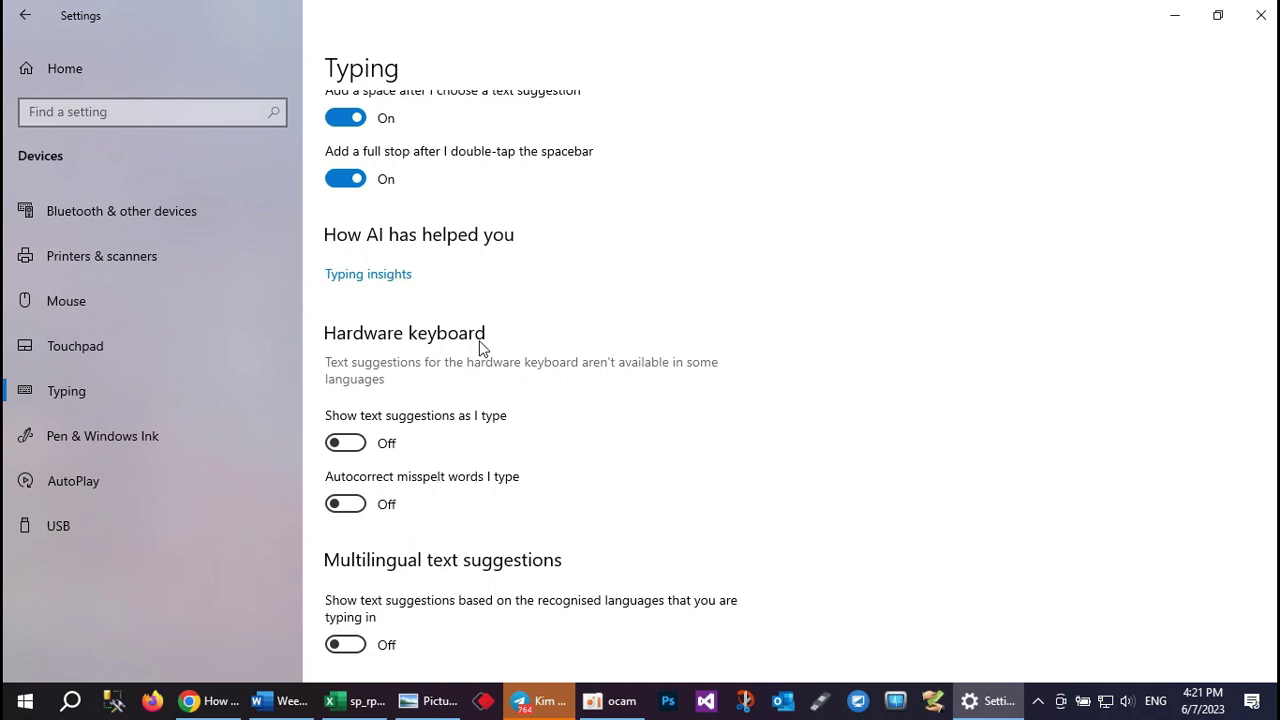
Step: Review the Typing page down to More keyboard settings and return to the Mouse page of the Devices settings
scroll(480, 348, down, 2)
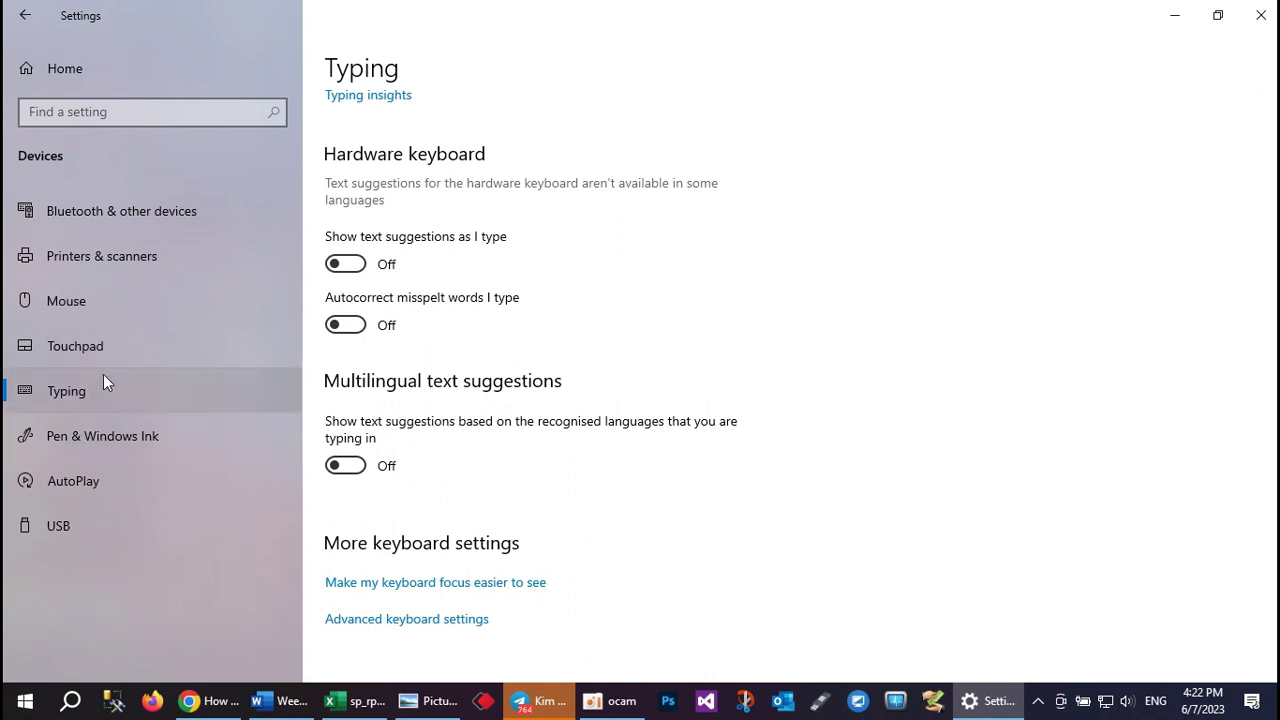
click(122, 334)
click(129, 307)
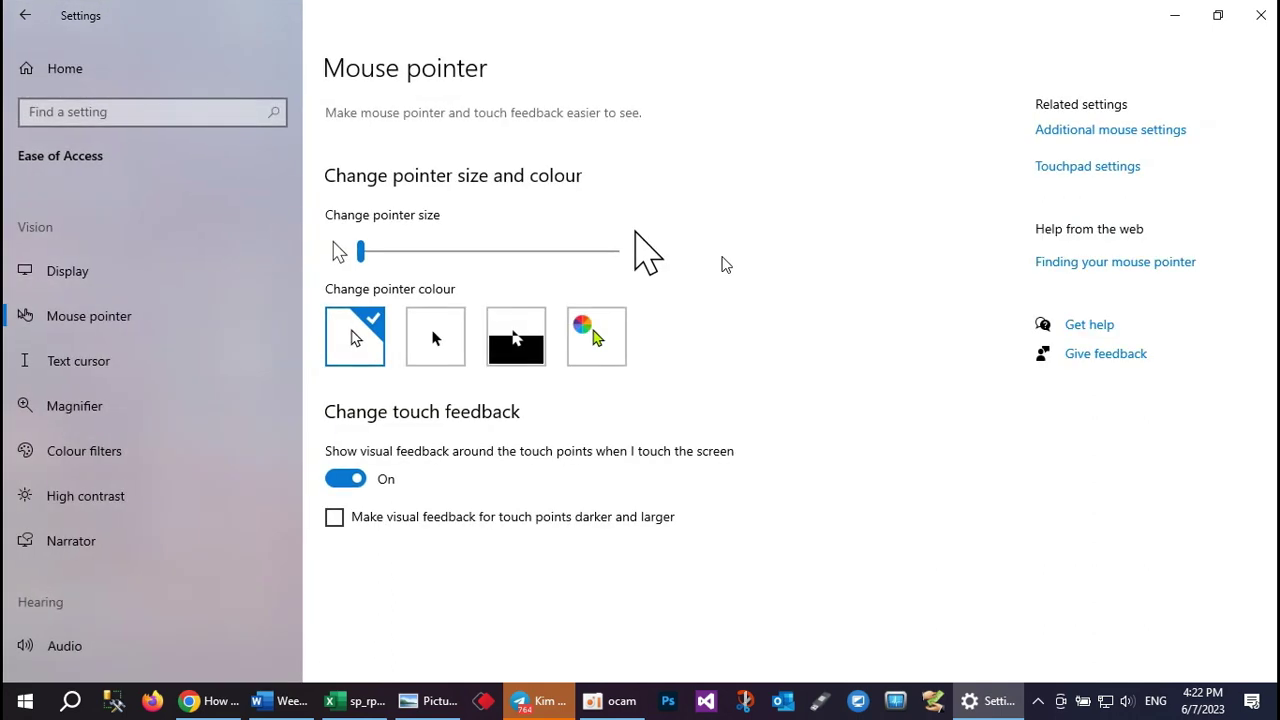
Step: Try the inverted and custom lime pointer colours on the Mouse pointer page, and restore the smallest pointer size and white colour
drag(363, 255, 287, 274)
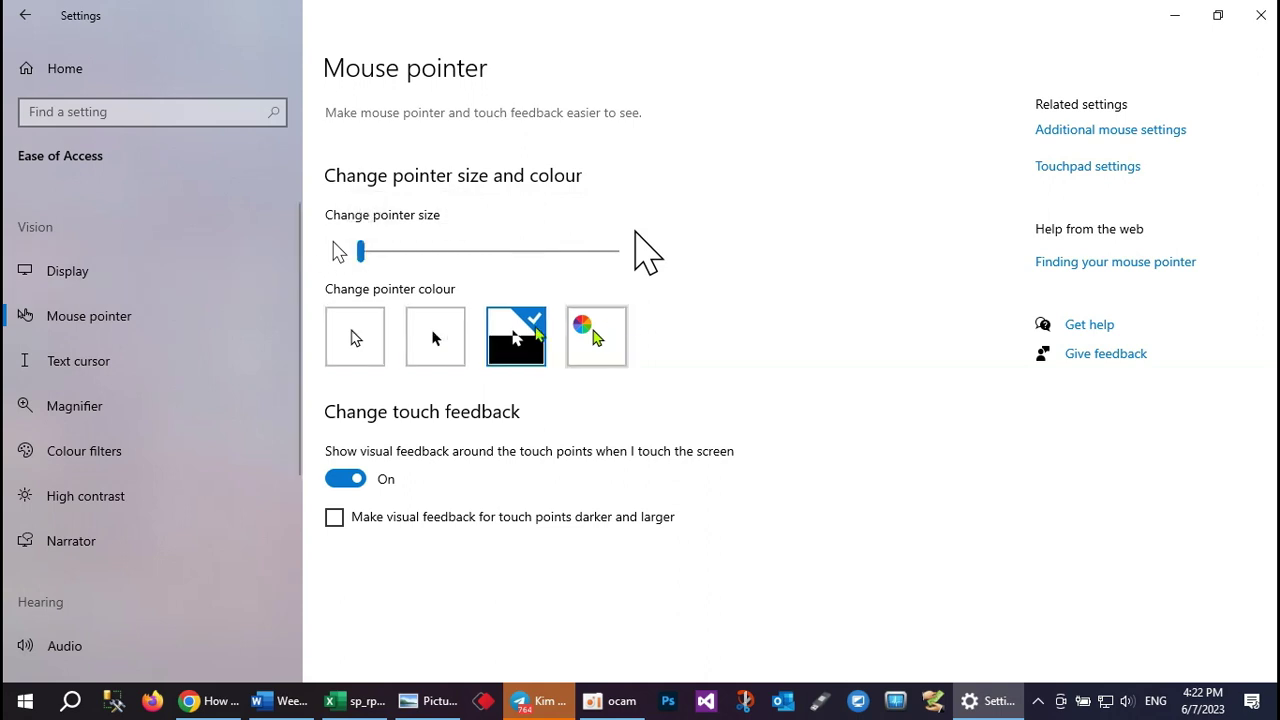
click(605, 335)
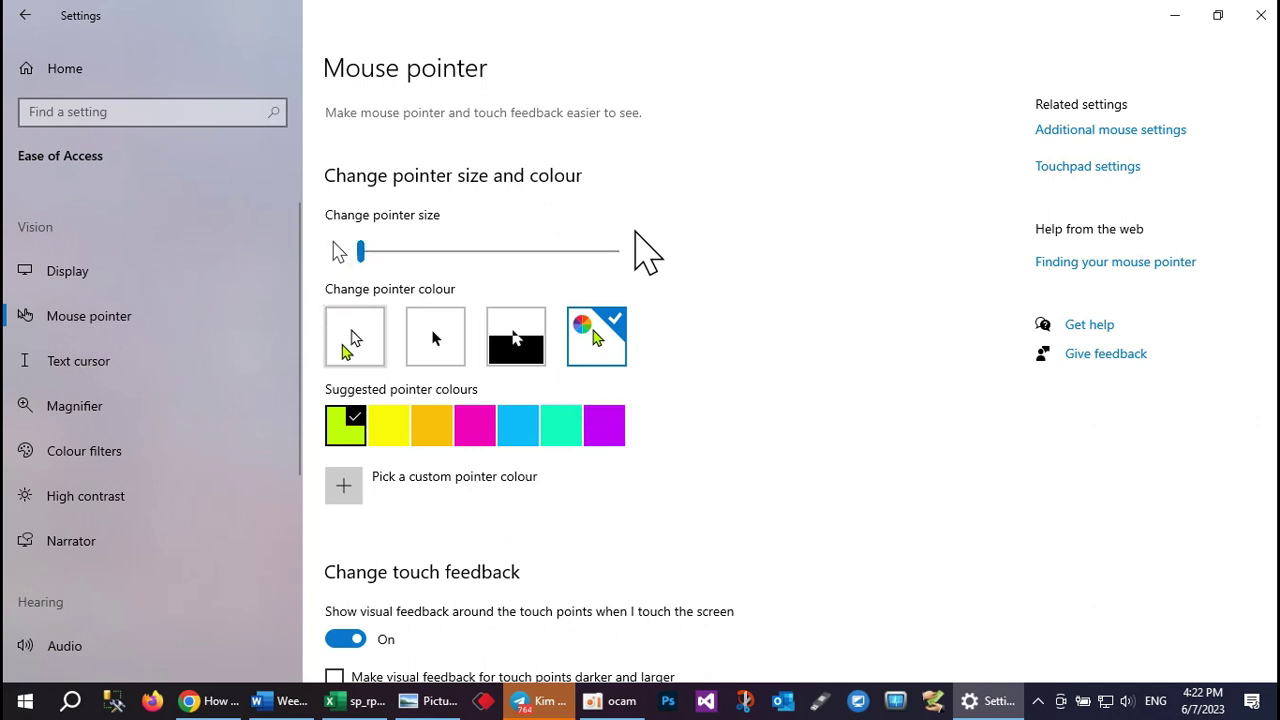
click(343, 345)
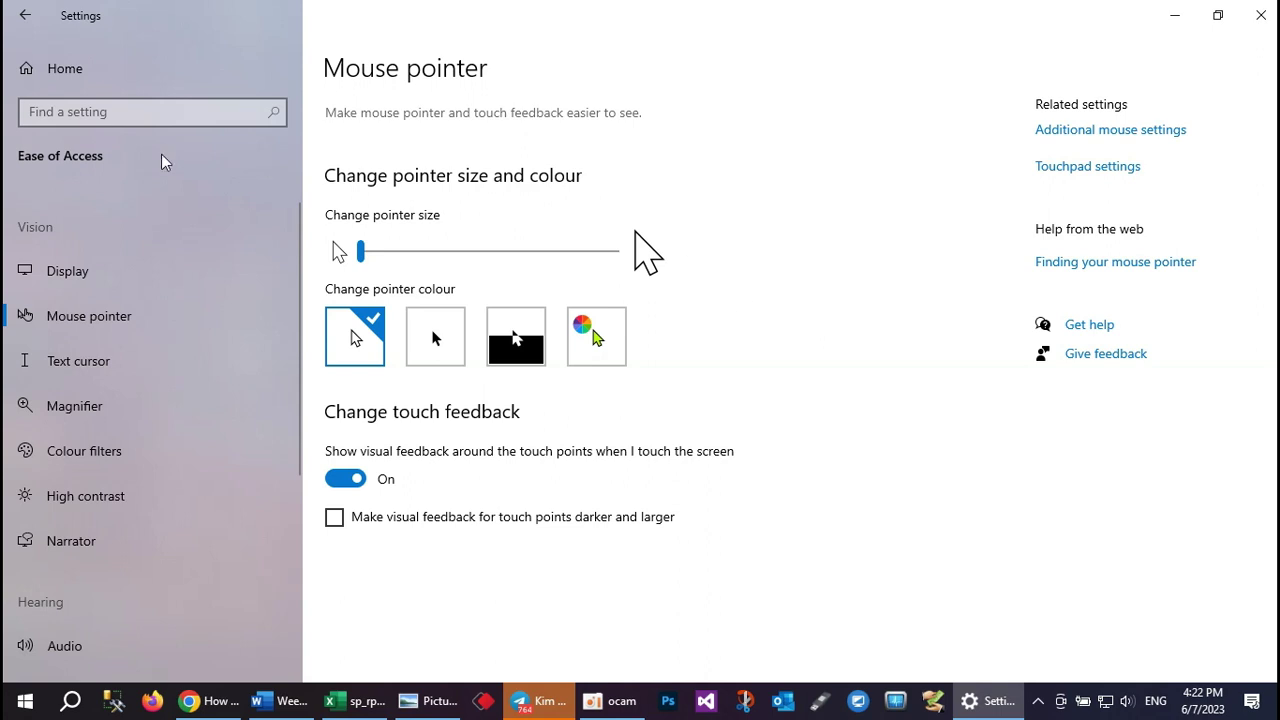
Step: Leave the Mouse pointer page, close the Settings window and switch to oCam
click(20, 15)
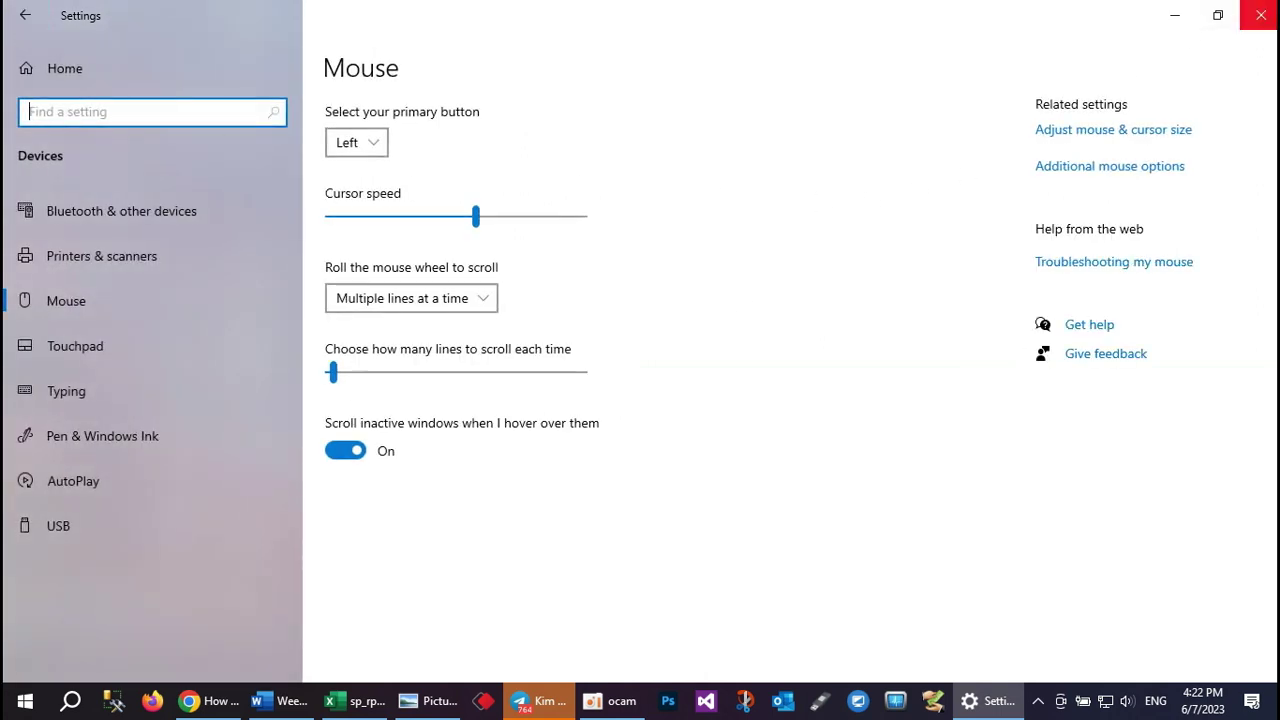
click(1272, 10)
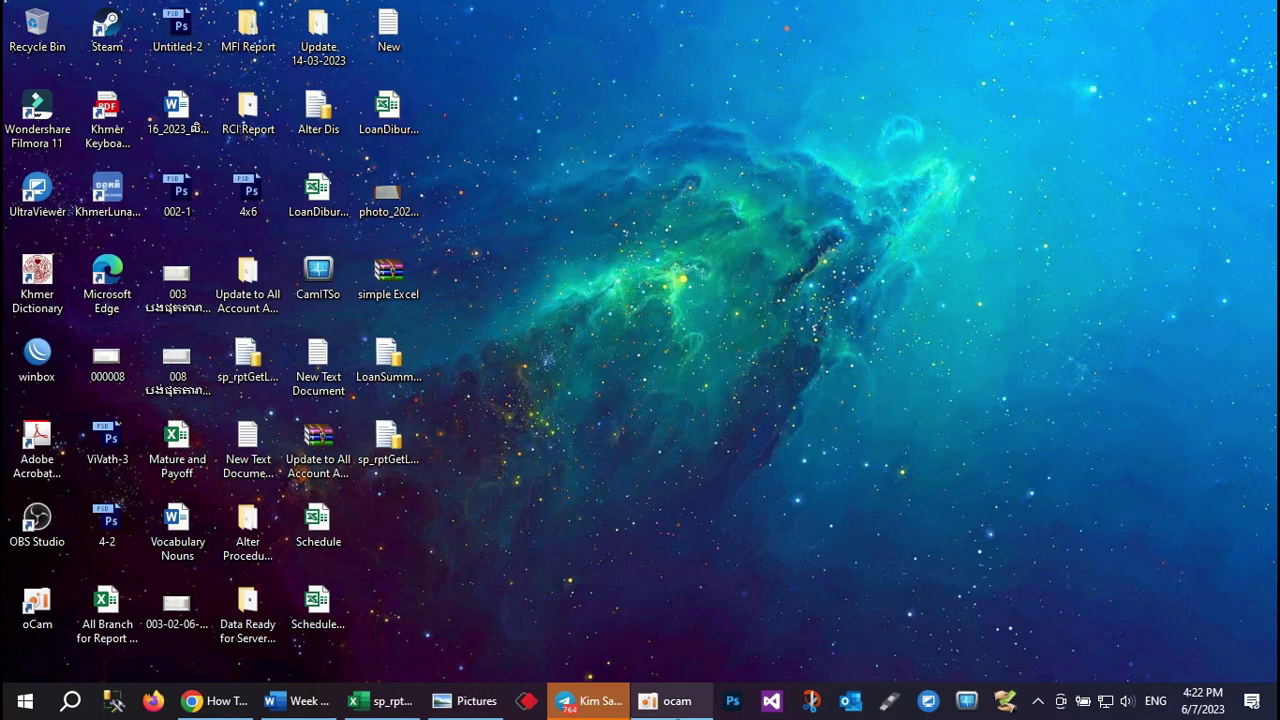
click(660, 690)
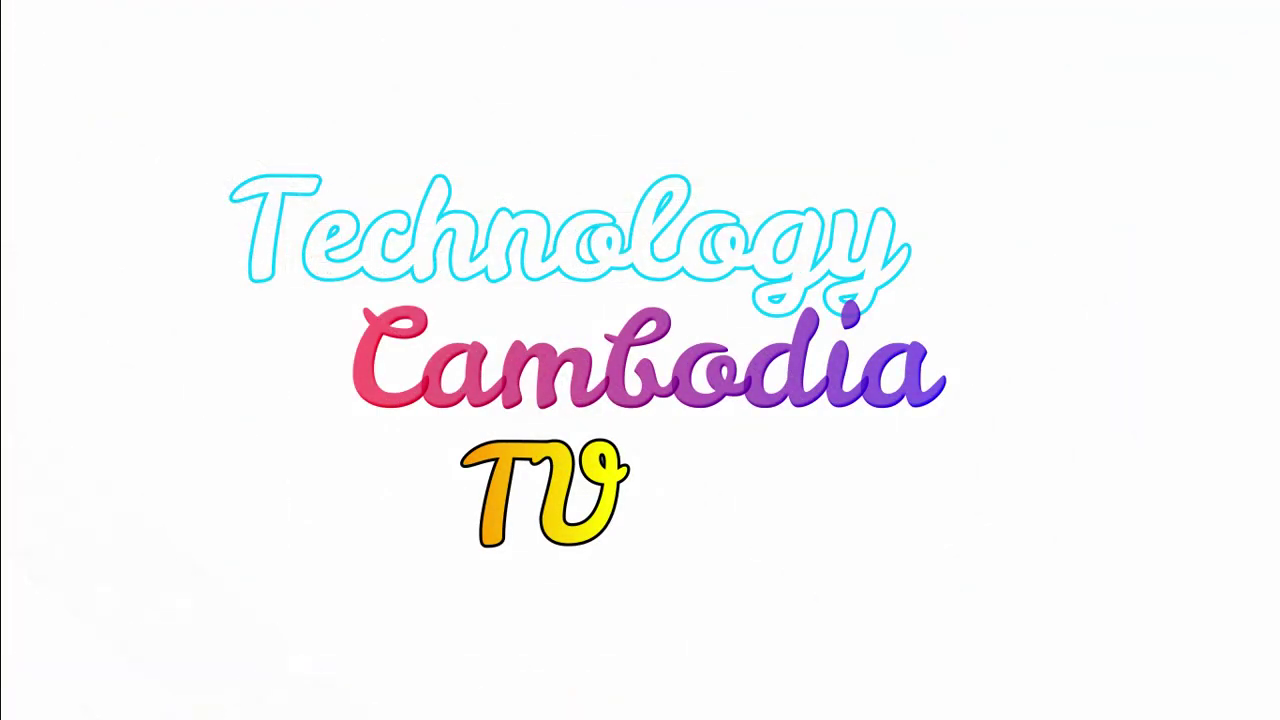